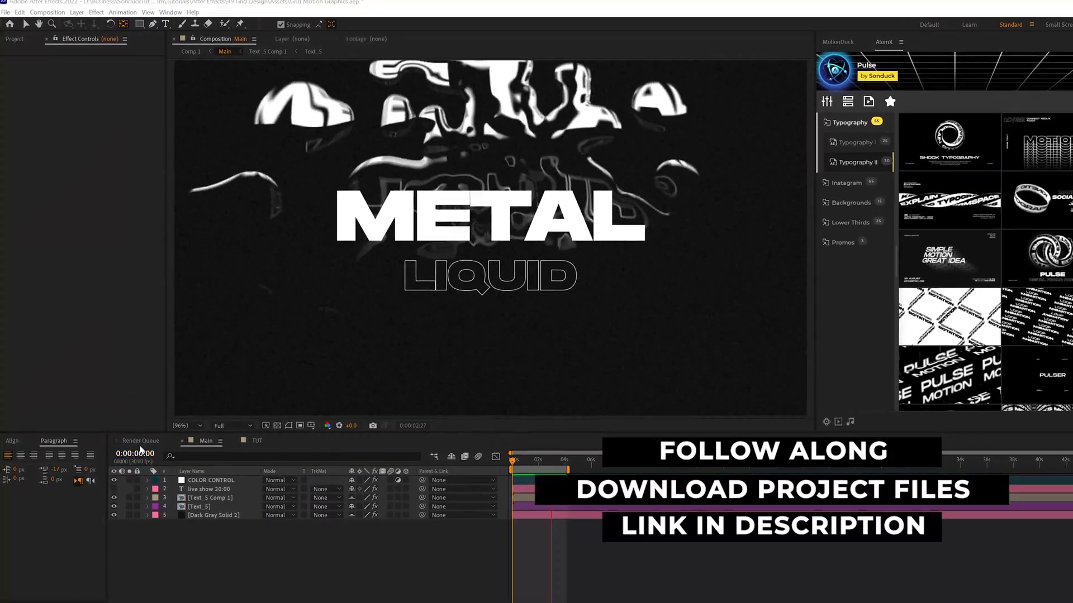
Switch to the TUT composition and preview the title up to frame 23
{"action": "left_click", "coordinate": [257, 441]}
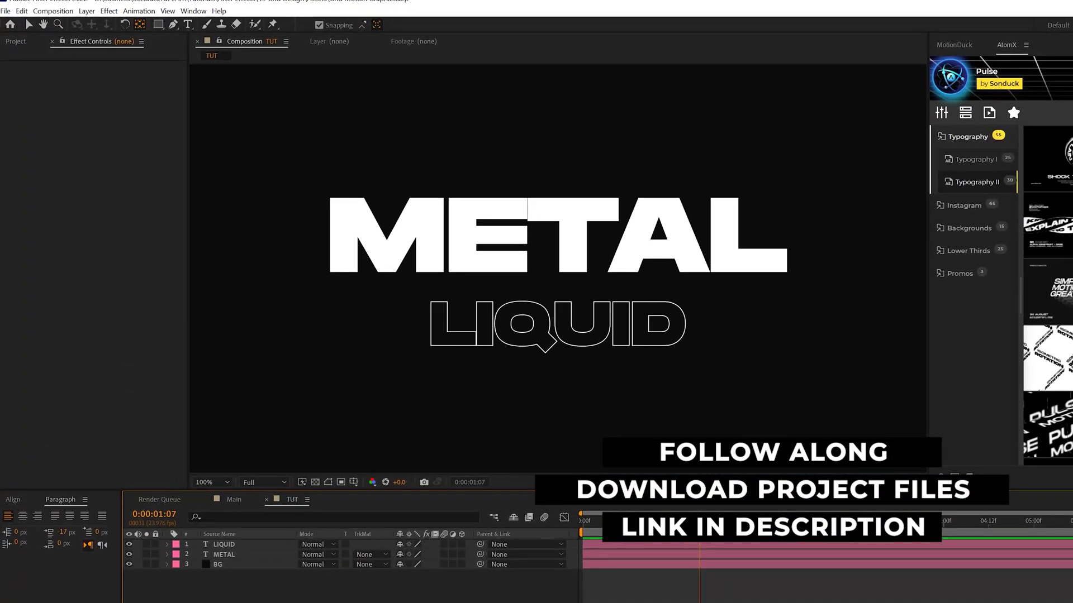
{"action": "key", "text": "space"}
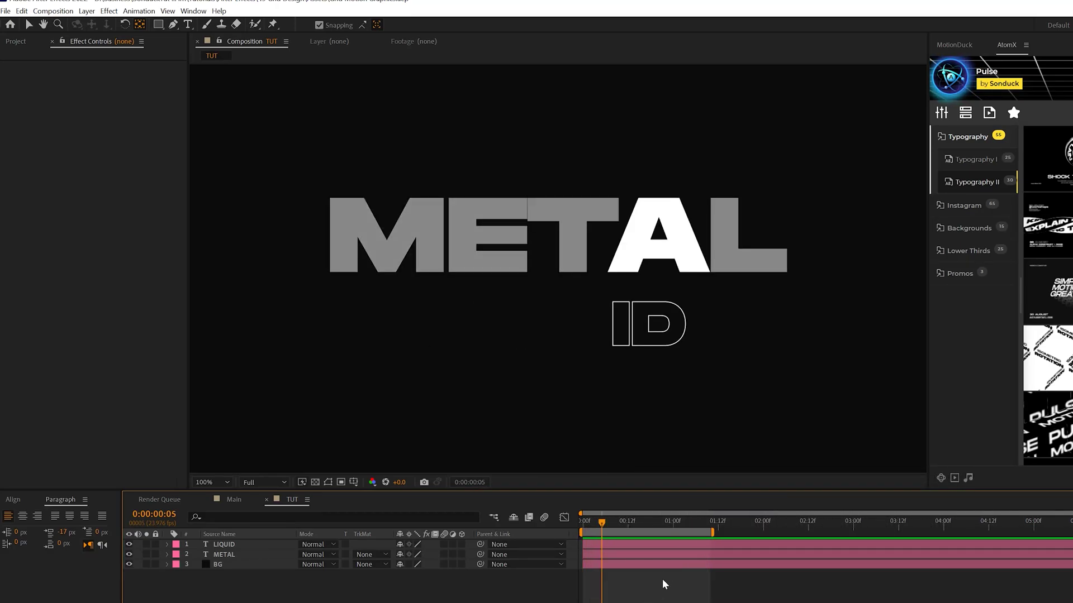
{"action": "left_click_drag", "start_coordinate": [663, 528], "coordinate": [669, 523]}
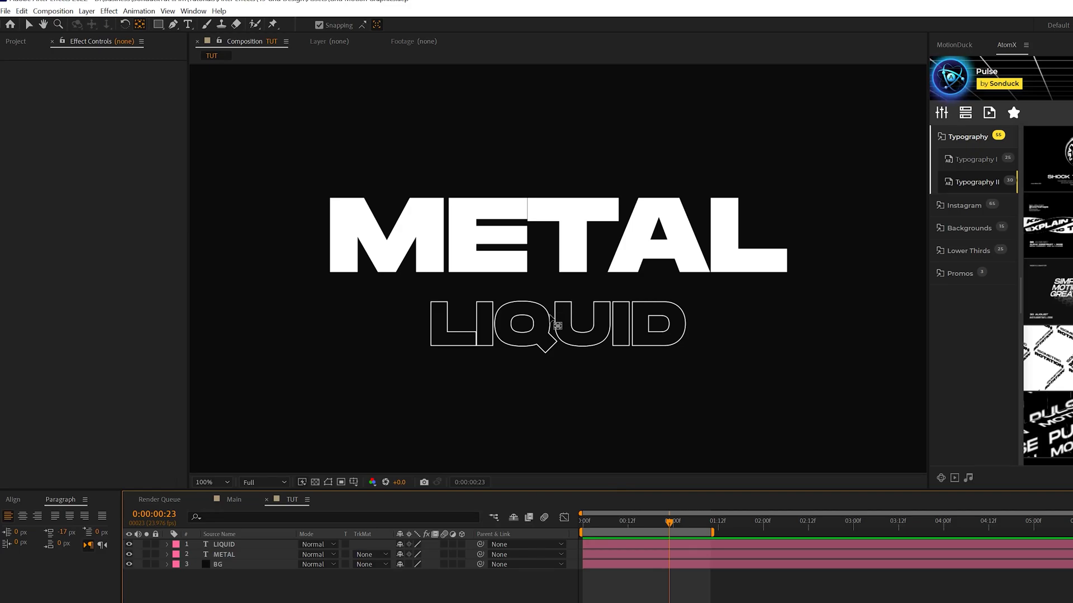
Pre-compose the LIQUID and METAL text layers into a precomp named 'Placeholder 1'
{"action": "left_click", "coordinate": [222, 545]}
{"action": "left_click", "coordinate": [224, 554], "text": "shift"}
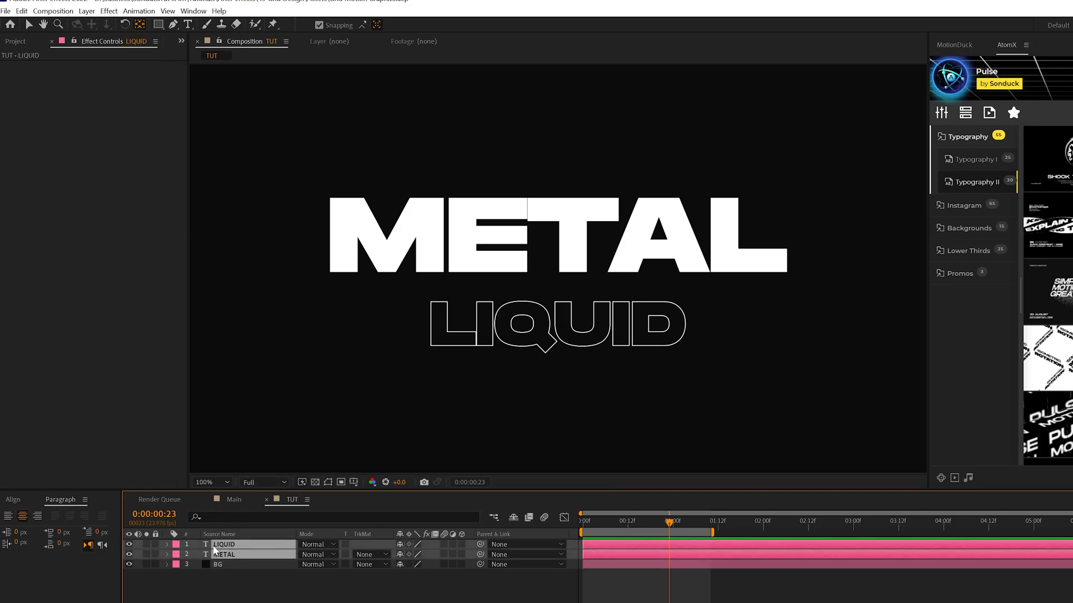
{"action": "left_click", "coordinate": [81, 12]}
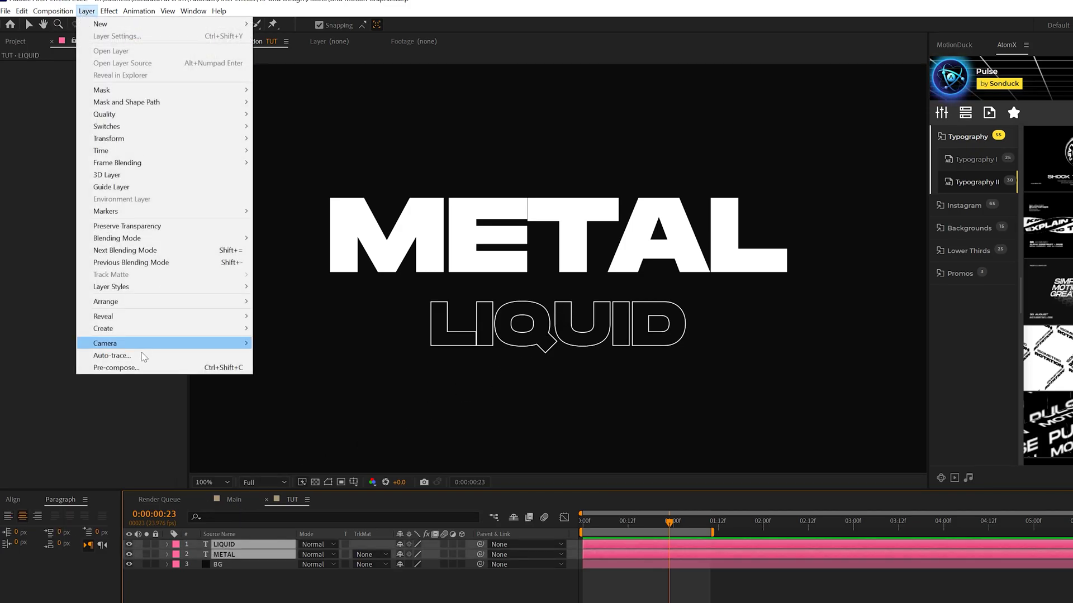
{"action": "left_click", "coordinate": [138, 358]}
{"action": "type", "text": "Placeholder 1"}
{"action": "key", "text": "Return"}
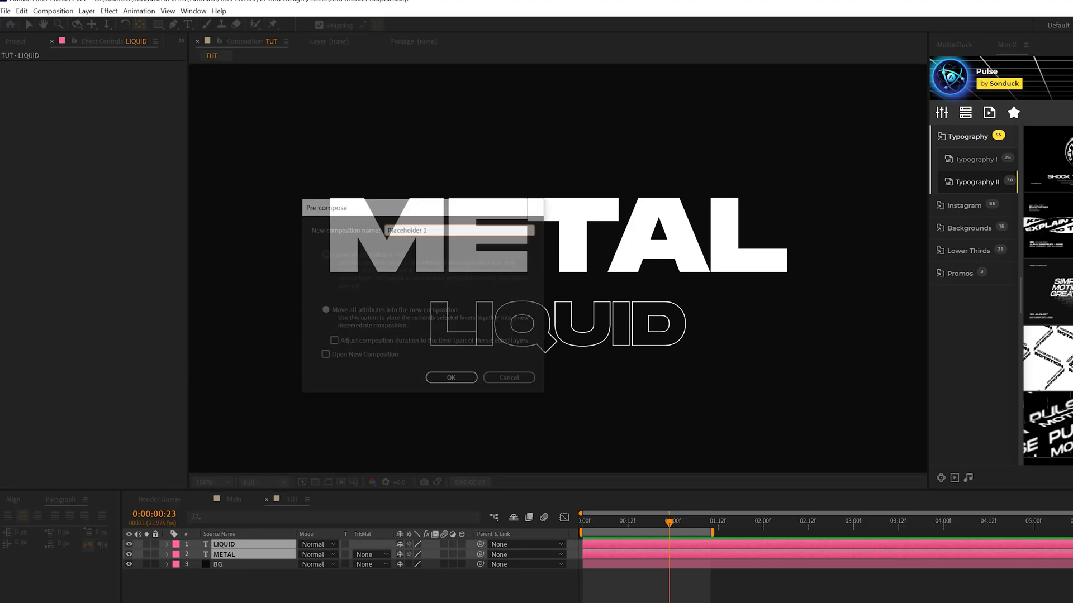
{"action": "left_click", "coordinate": [109, 12]}
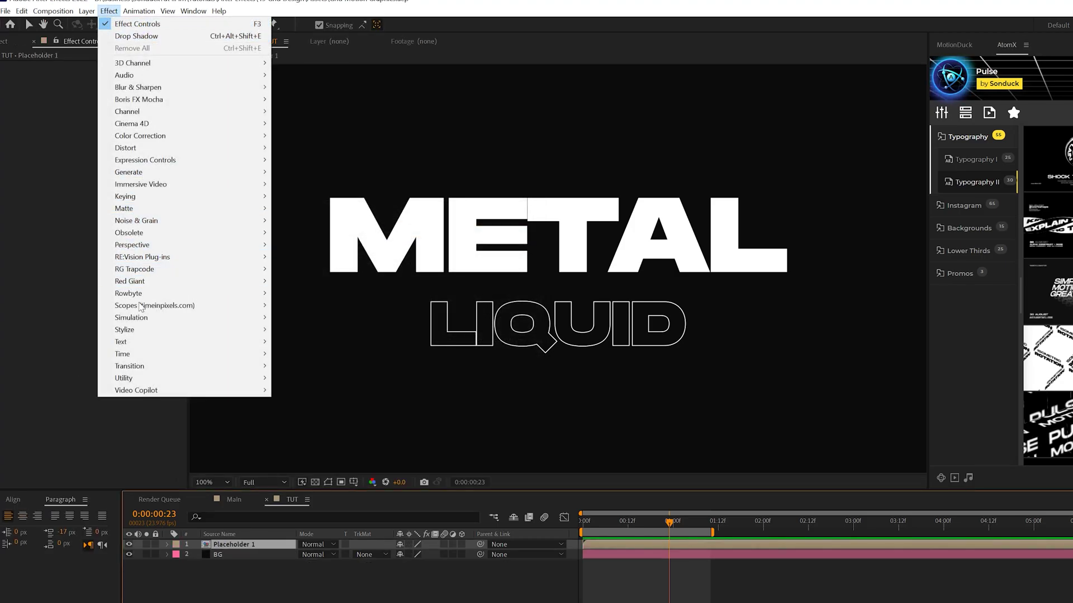
Apply CC Mr. Mercury to Placeholder 1, then pre-compose it as 'Liquid'
{"action": "mouse_move", "coordinate": [139, 317]}
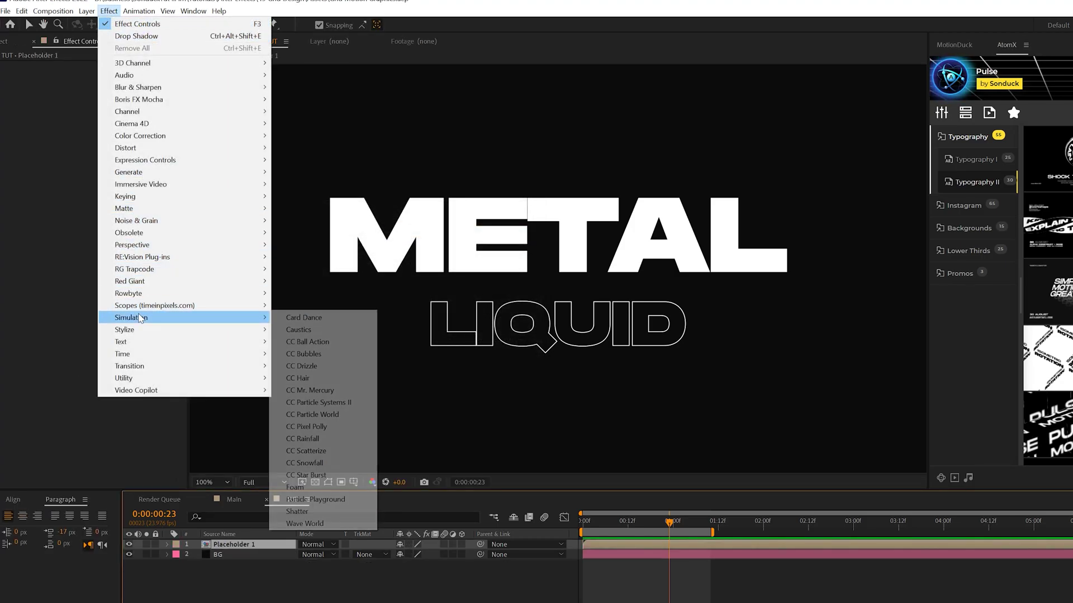
{"action": "left_click", "coordinate": [311, 390]}
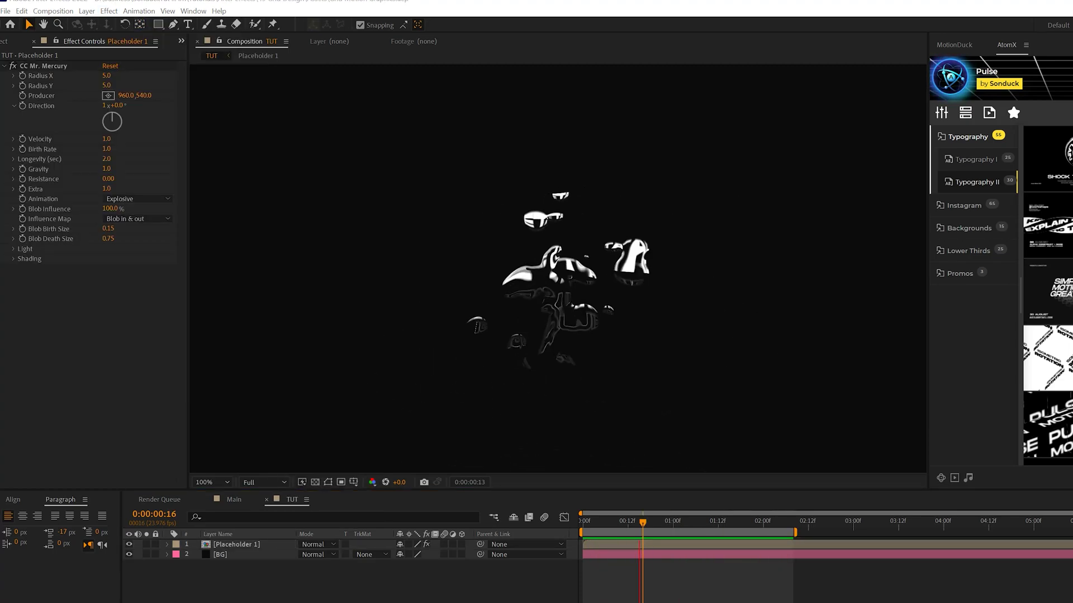
{"action": "left_click", "coordinate": [238, 545]}
{"action": "key", "text": "ctrl+shift+c"}
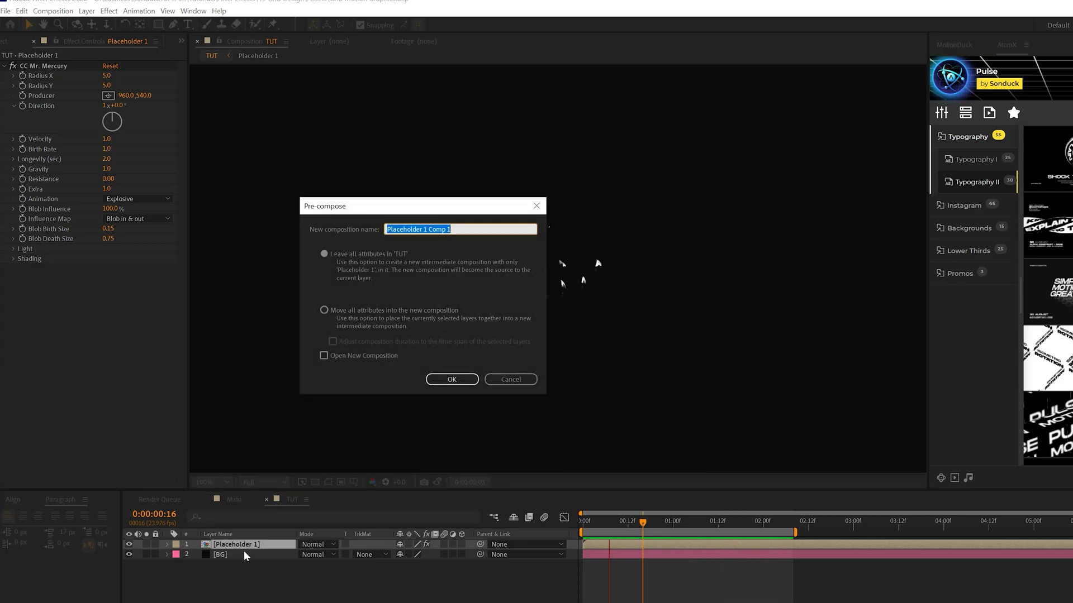
{"action": "type", "text": "Liquid"}
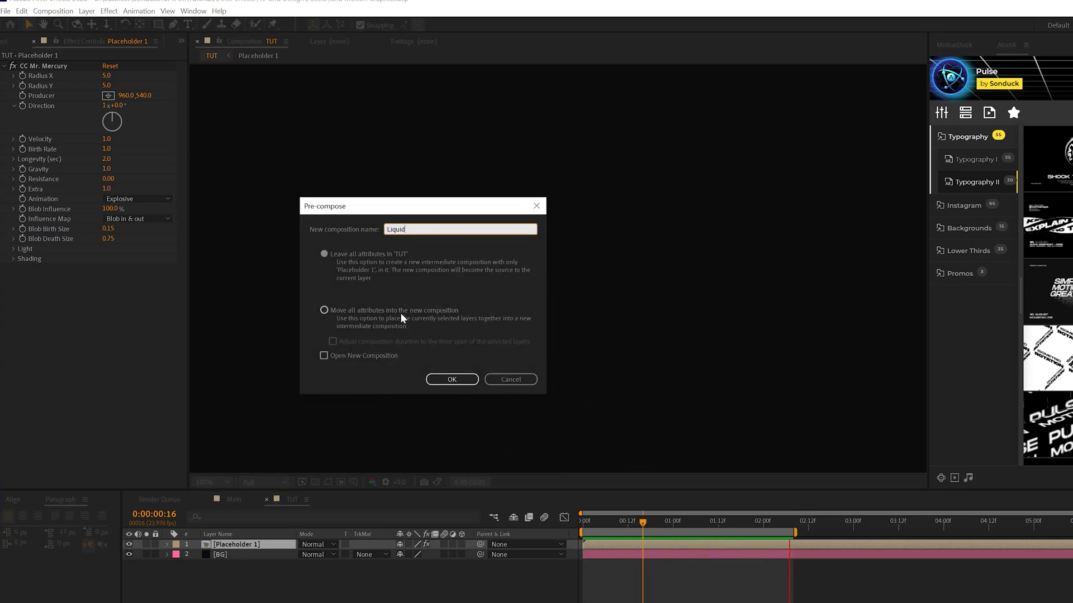
{"action": "left_click", "coordinate": [452, 380]}
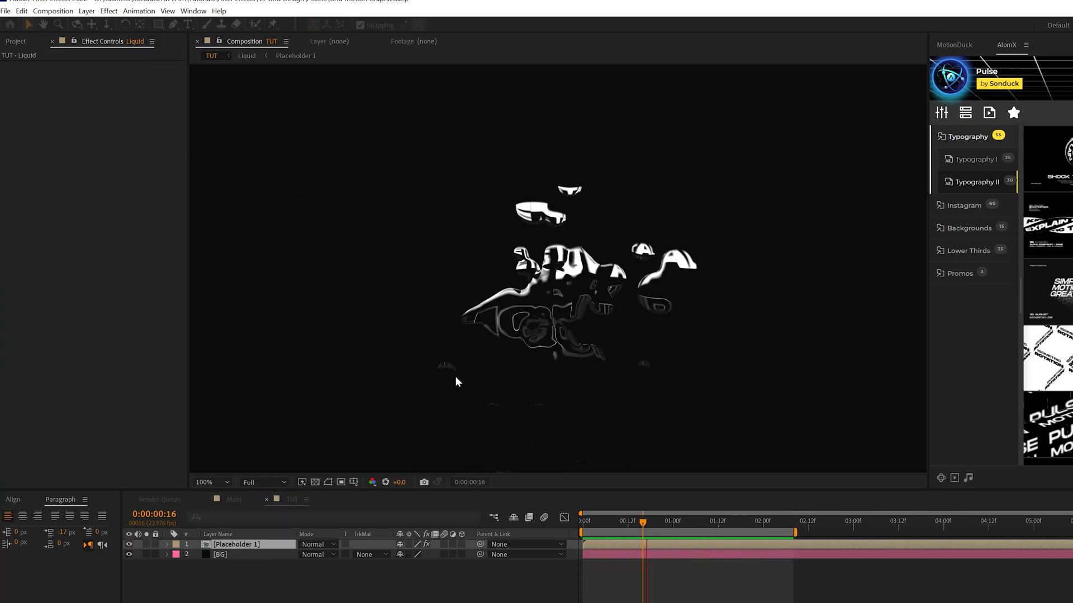
{"action": "left_click", "coordinate": [19, 48]}
Place Placeholder 1 between Liquid and BG; scale Liquid to 157% at Y 183
{"action": "left_click_drag", "start_coordinate": [34, 181], "coordinate": [135, 210]}
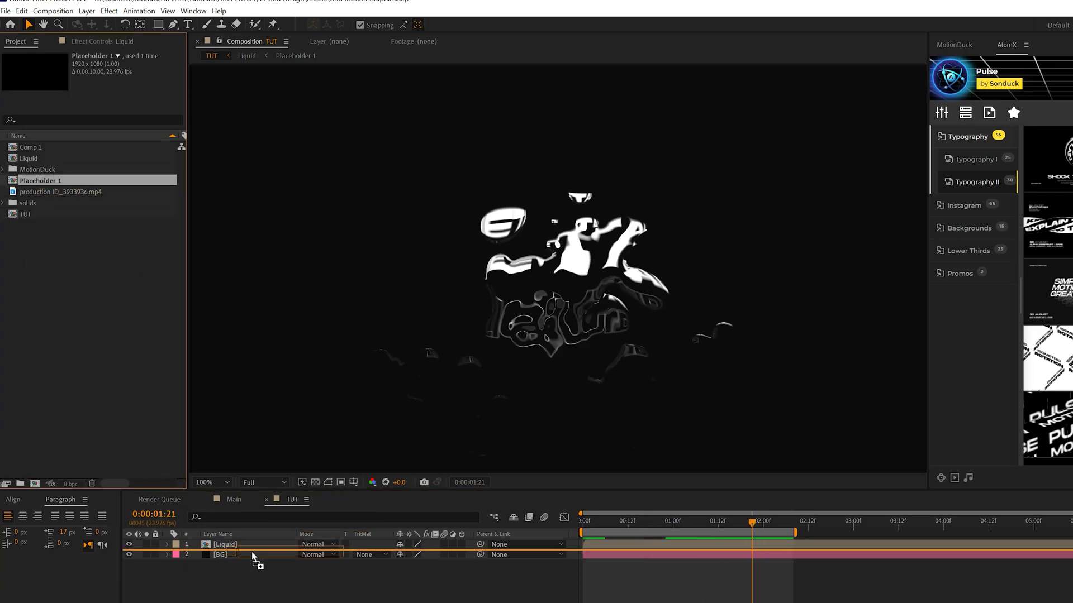
{"action": "left_click_drag", "start_coordinate": [268, 588], "coordinate": [262, 555]}
{"action": "left_click", "coordinate": [215, 544]}
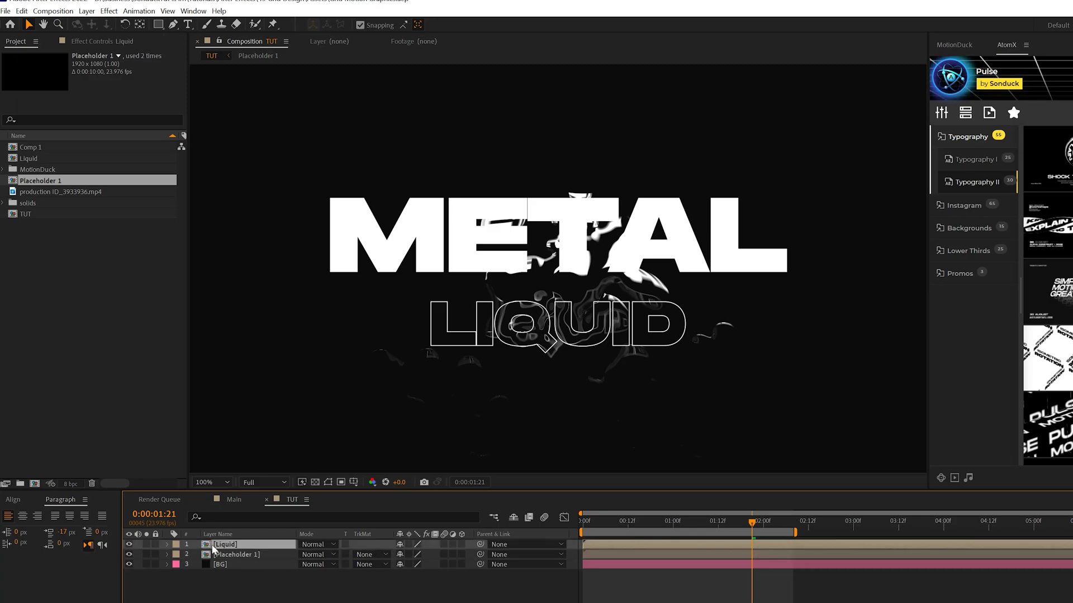
{"action": "key", "text": "s"}
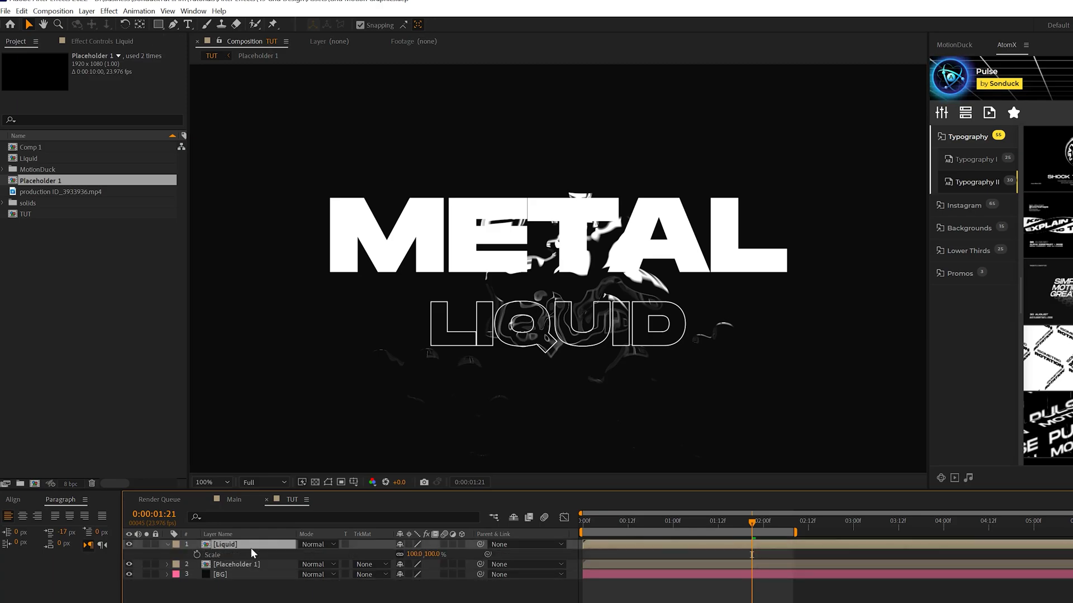
{"action": "left_click_drag", "start_coordinate": [423, 556], "coordinate": [629, 524]}
{"action": "key", "text": "F2"}
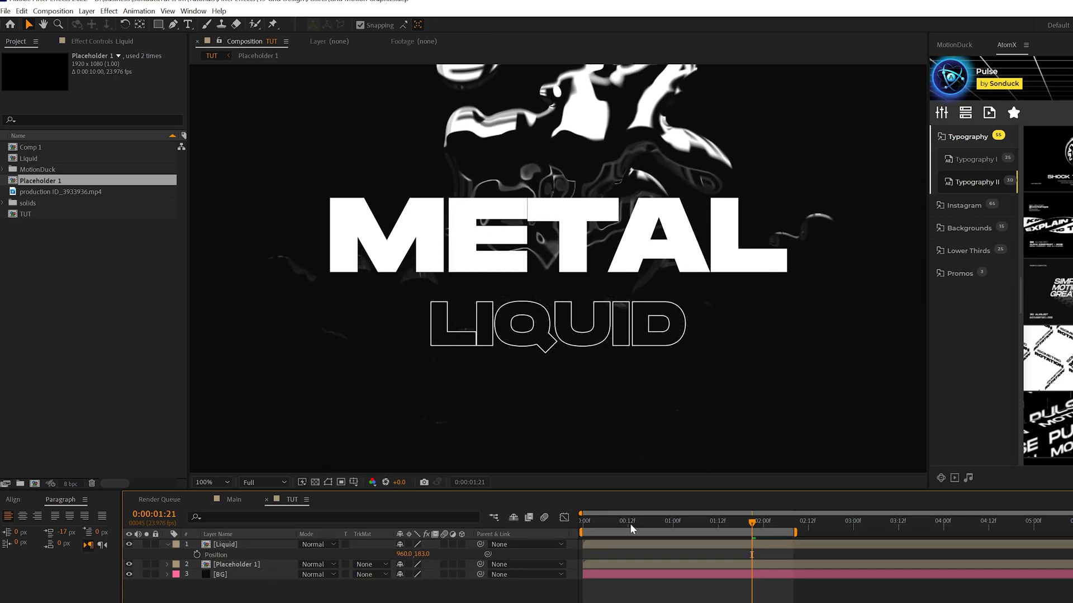
{"action": "key", "text": "space"}
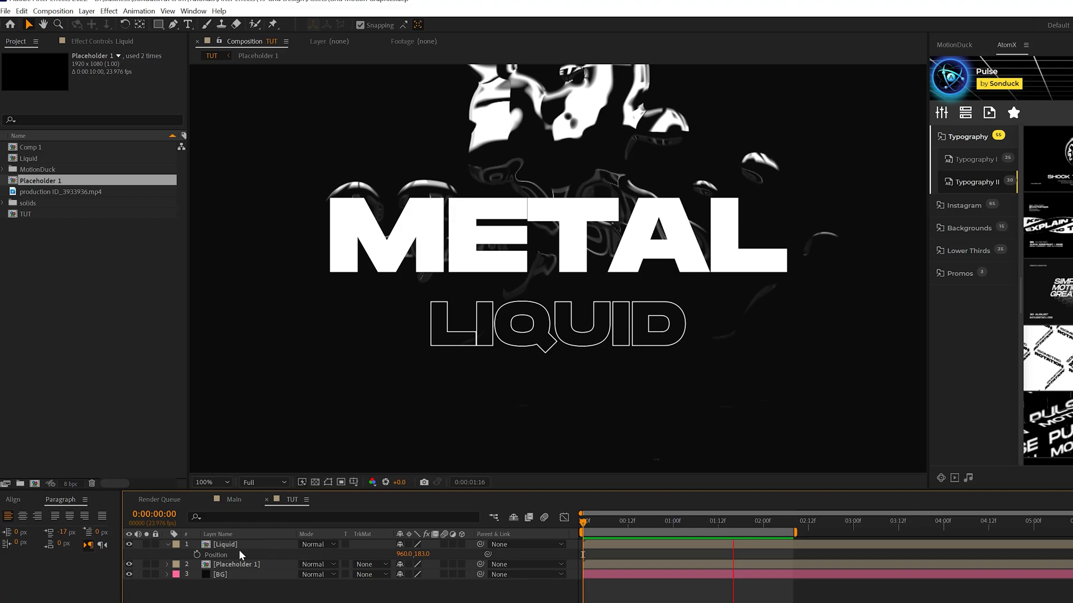
Duplicate the Liquid layer, rotate the copy 180° and move it to Y 1105
{"action": "left_click", "coordinate": [225, 544]}
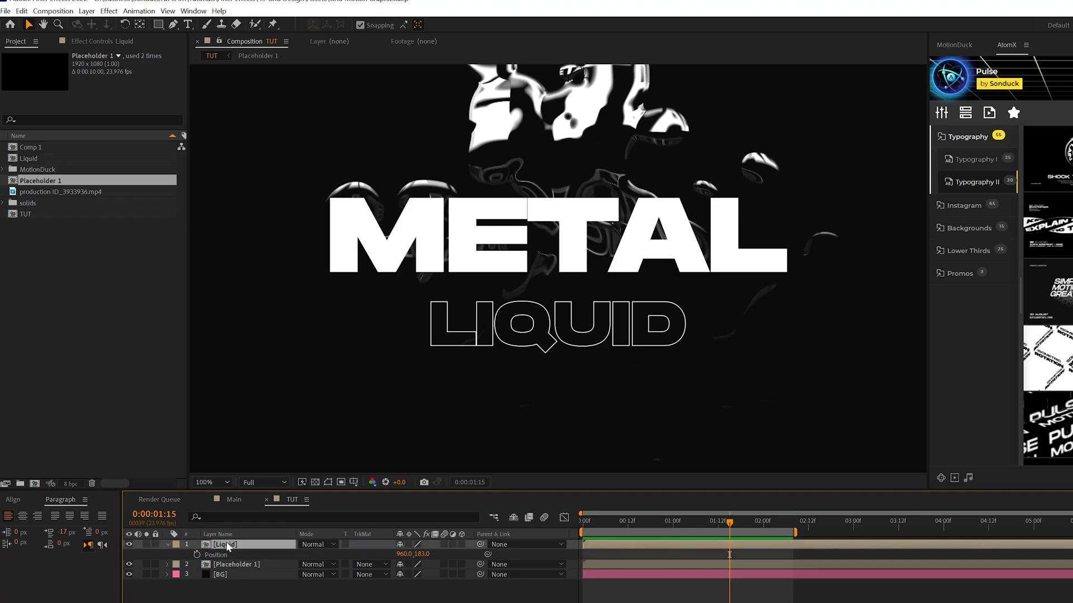
{"action": "left_click", "coordinate": [20, 11]}
{"action": "left_click", "coordinate": [56, 135]}
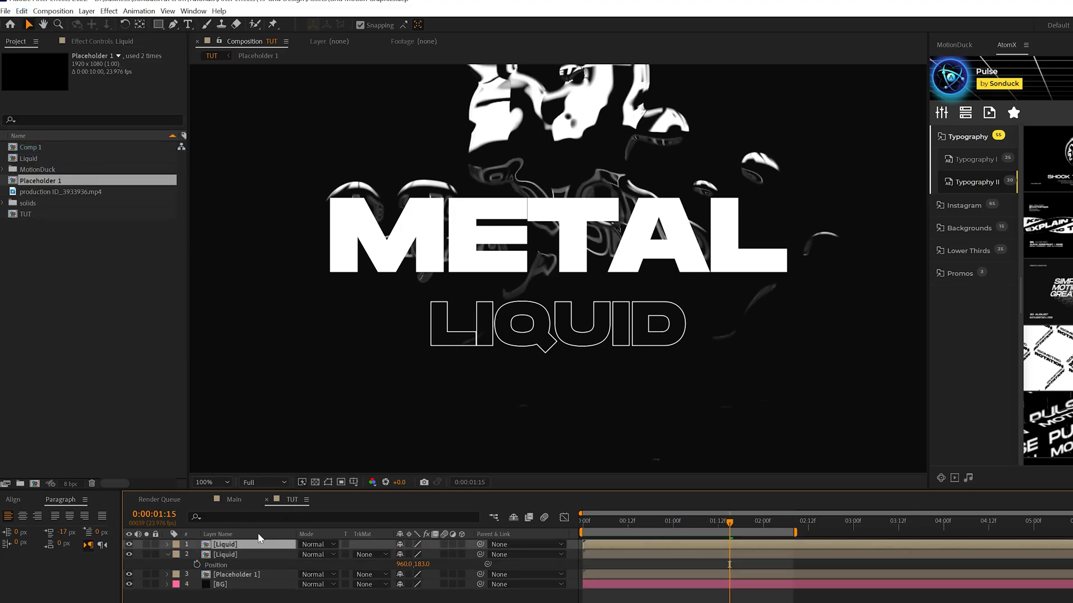
{"action": "type", "text": "r"}
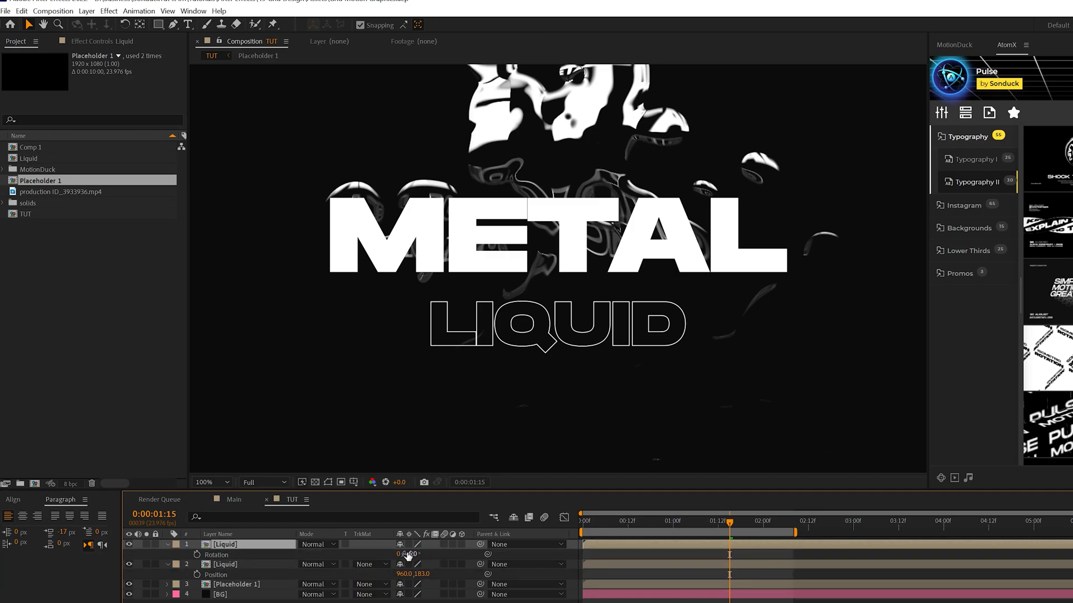
{"action": "type", "text": "180"}
{"action": "key", "text": "Return"}
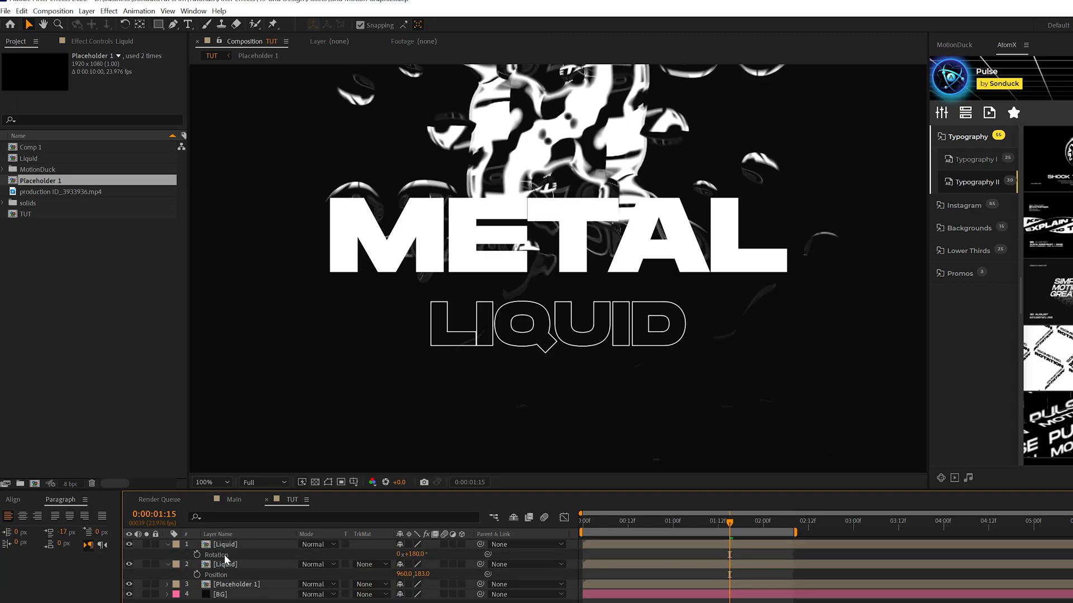
{"action": "key", "text": "p"}
{"action": "left_click_drag", "start_coordinate": [420, 555], "coordinate": [966, 555]}
{"action": "key", "text": "space"}
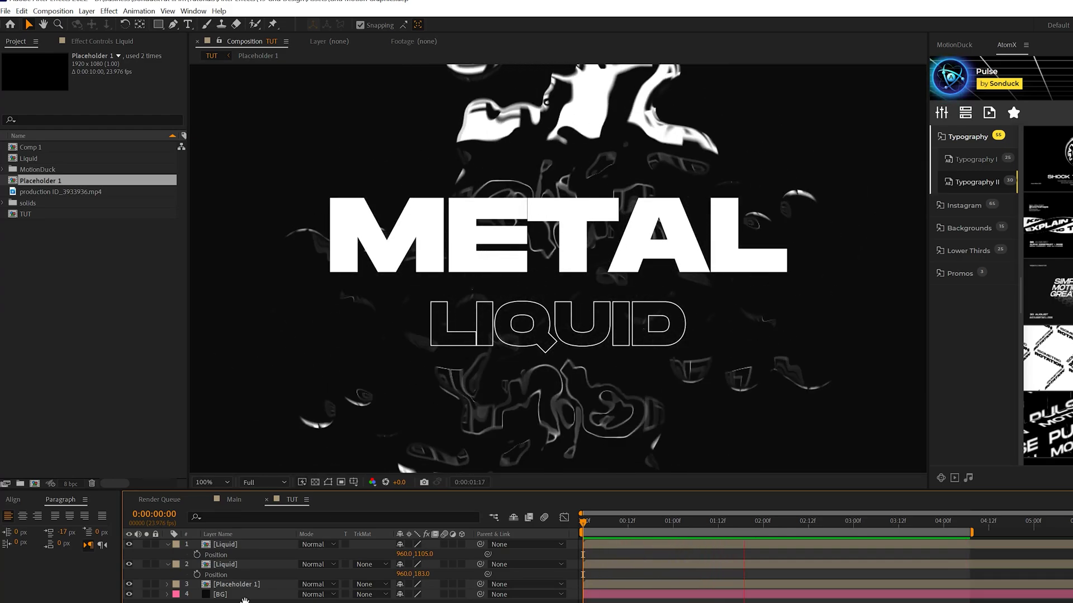
Inspect the Liquid and Placeholder 1 precomps, then return to TUT with properties collapsed
{"action": "left_click", "coordinate": [226, 567]}
{"action": "double_click", "coordinate": [226, 565]}
{"action": "double_click", "coordinate": [229, 545]}
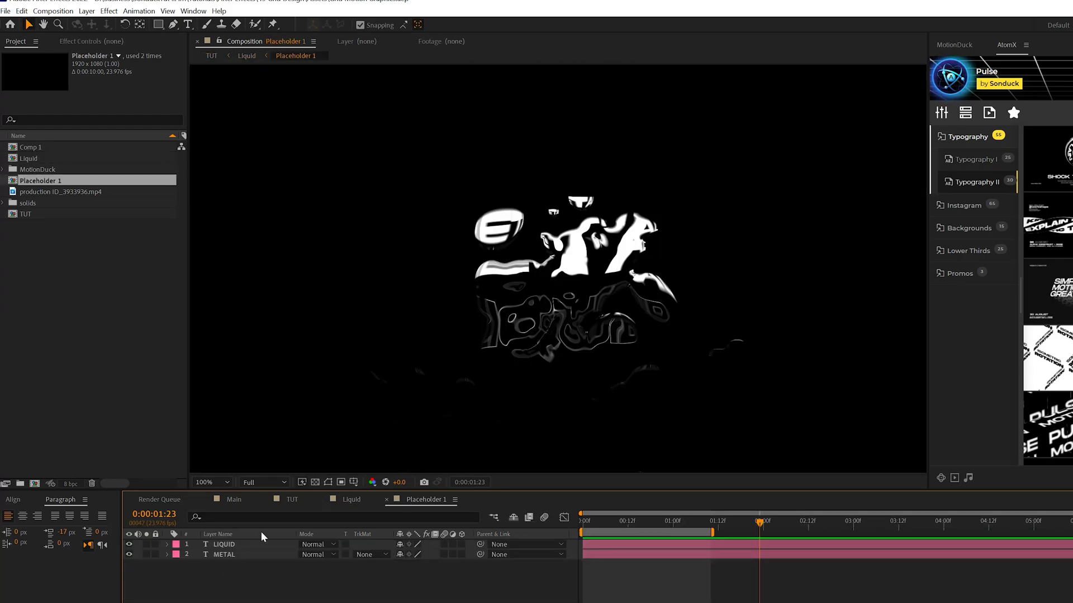
{"action": "left_click", "coordinate": [291, 500]}
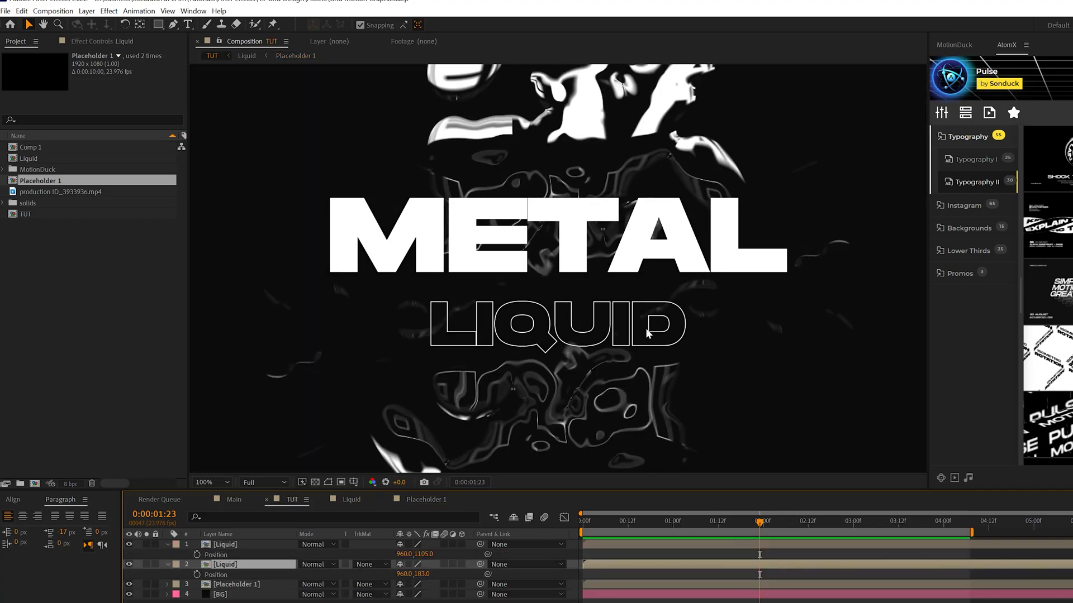
{"action": "left_click", "coordinate": [168, 544]}
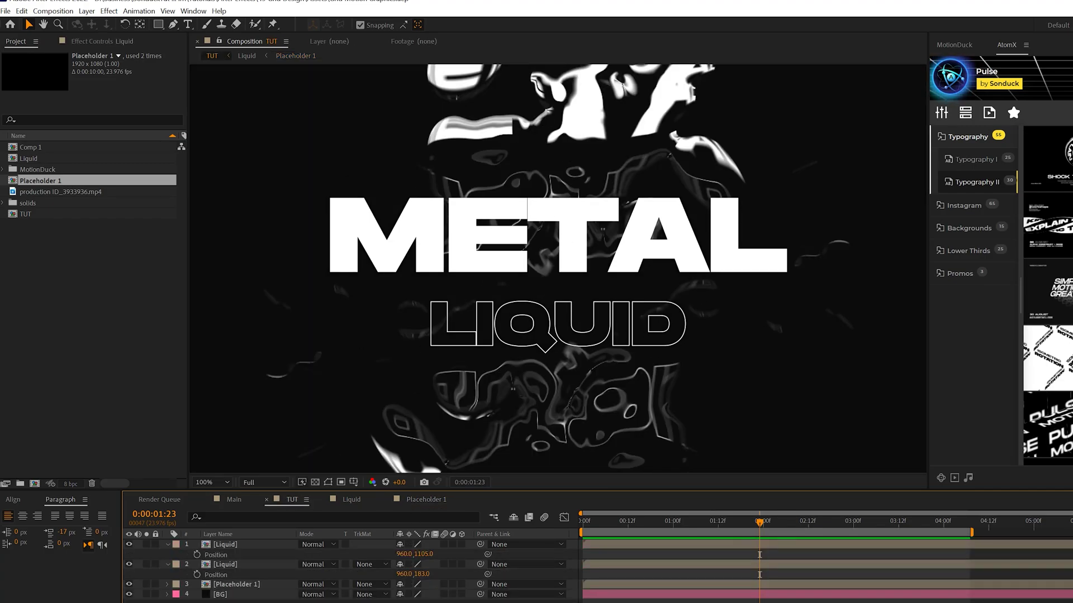
Add a new adjustment layer on top with the Noise effect
{"action": "left_click", "coordinate": [168, 554]}
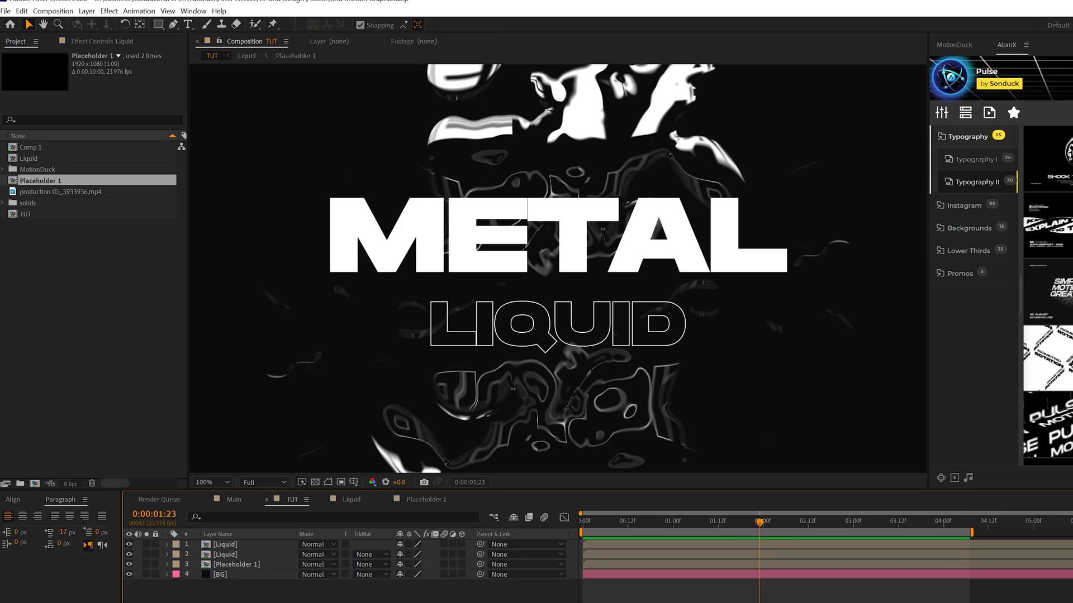
{"action": "key", "text": "ctrl+alt+y"}
{"action": "left_click", "coordinate": [103, 13]}
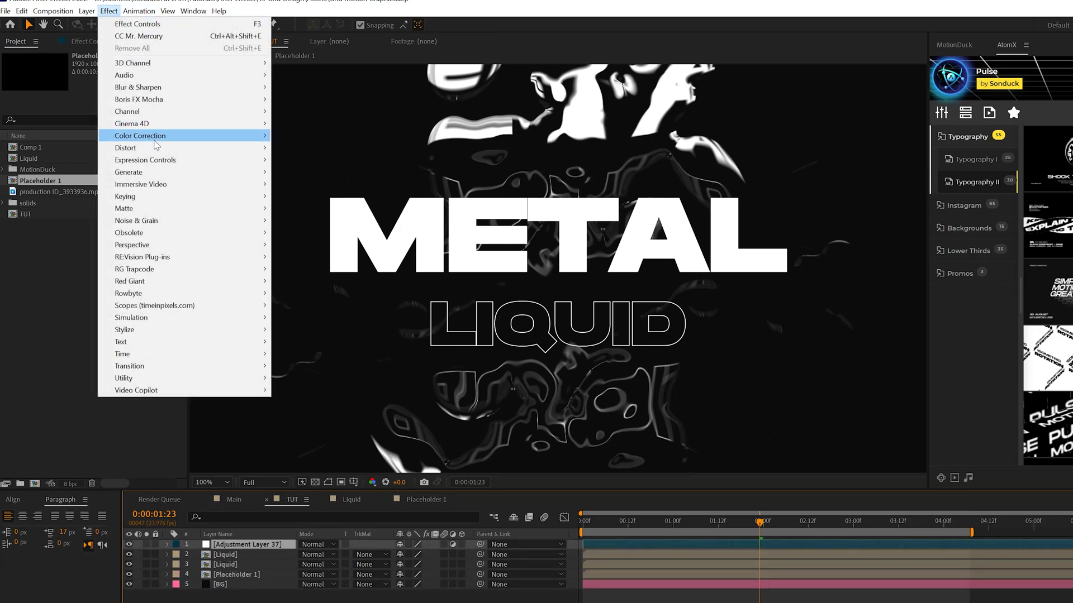
{"action": "mouse_move", "coordinate": [230, 220]}
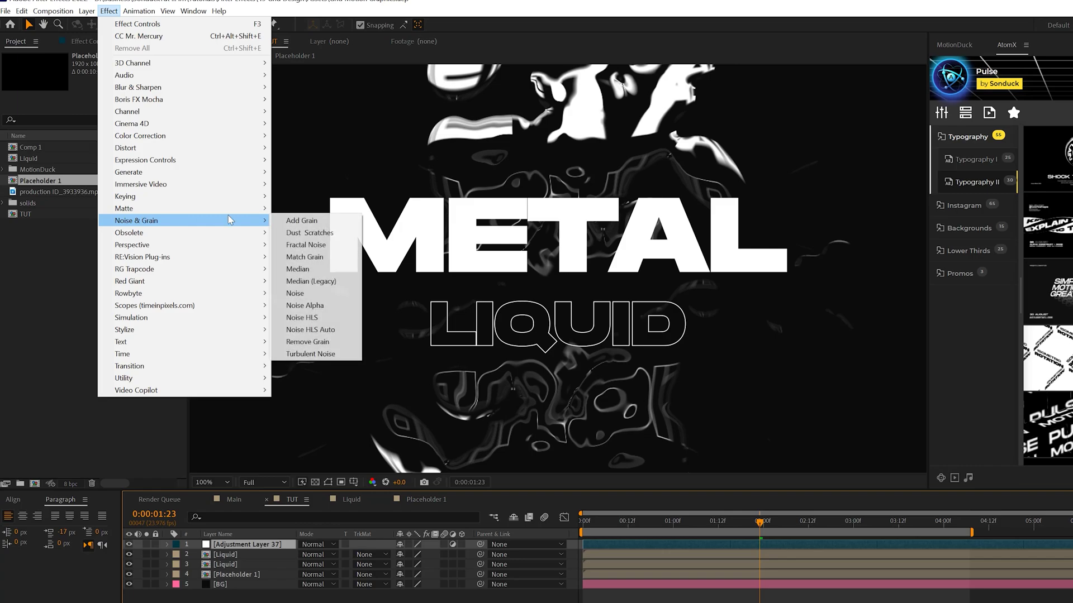
{"action": "left_click", "coordinate": [295, 293]}
Set Noise amount to 30% with color noise off, then preview from the start
{"action": "left_click", "coordinate": [123, 42]}
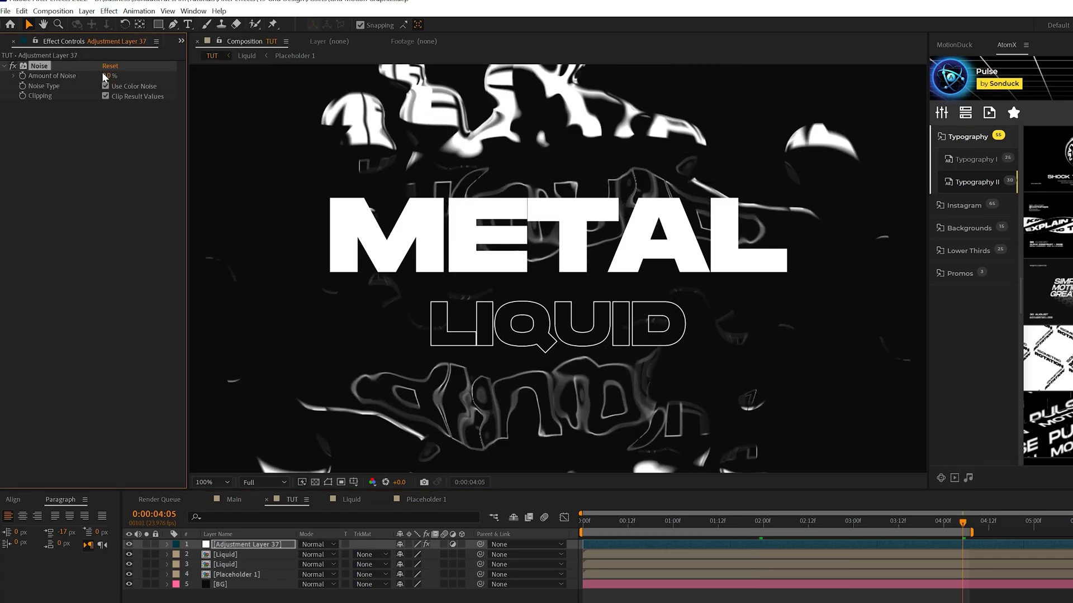
{"action": "type", "text": "30"}
{"action": "key", "text": "Return"}
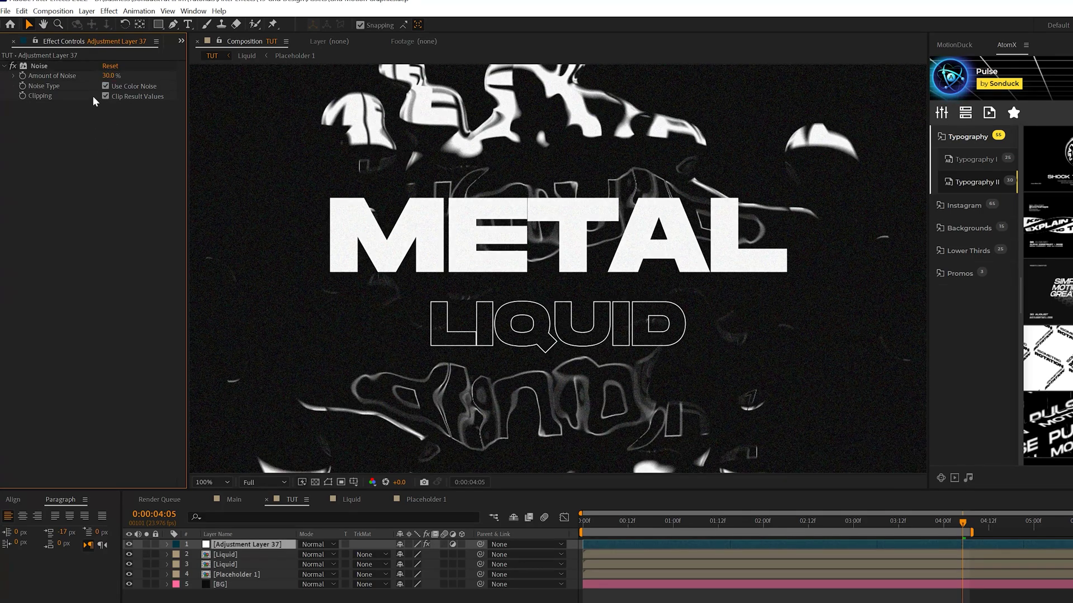
{"action": "left_click", "coordinate": [106, 86]}
{"action": "key", "text": "Home"}
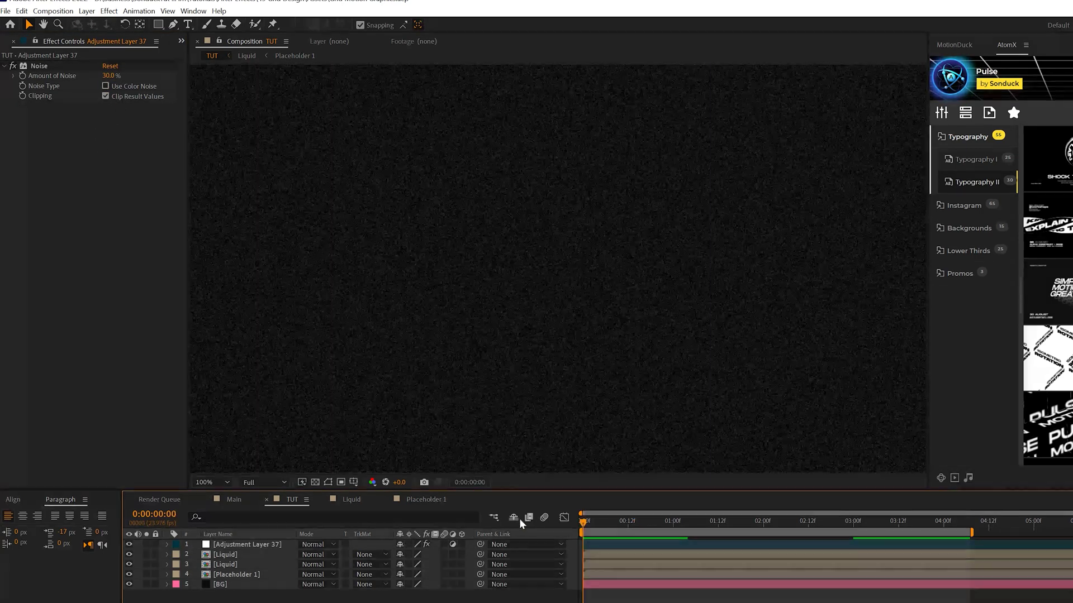
{"action": "key", "text": "space"}
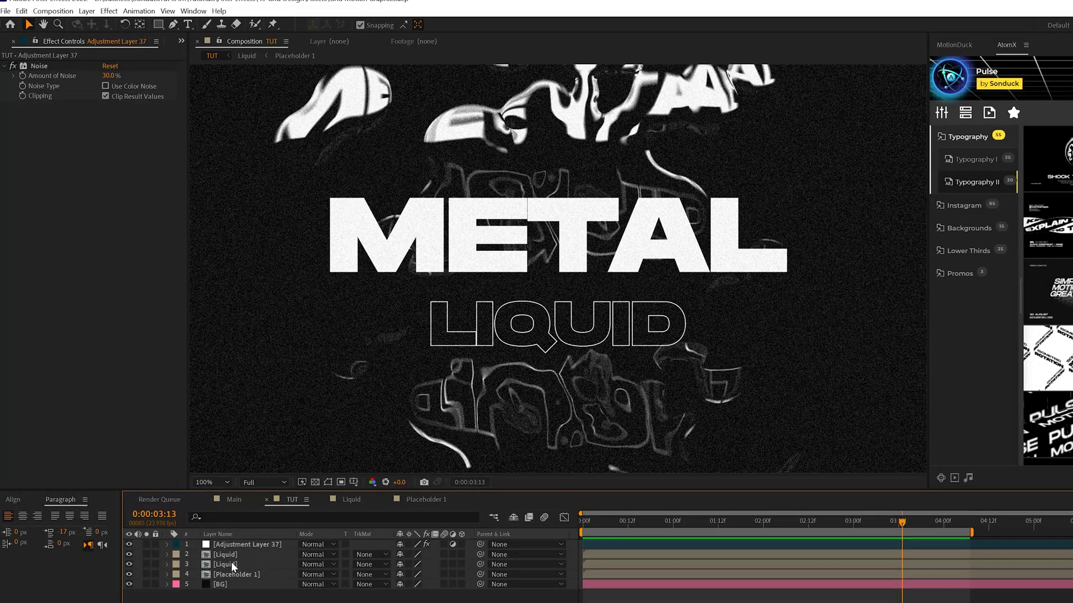
Open Placeholder 1 at the first frame and expand the METAL text layer
{"action": "left_click", "coordinate": [416, 501]}
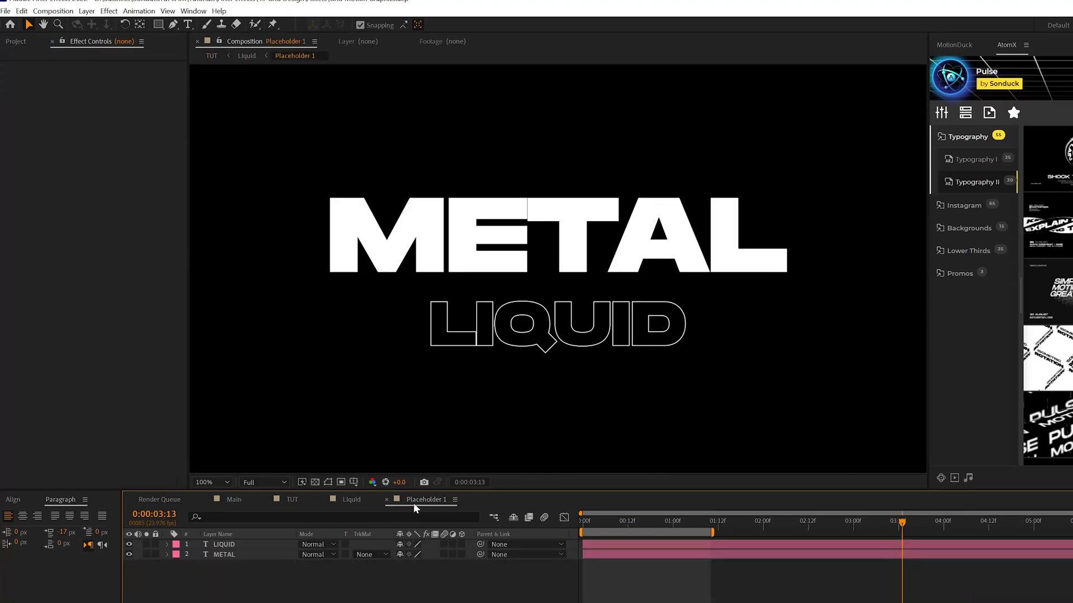
{"action": "left_click", "coordinate": [243, 544]}
{"action": "left_click", "coordinate": [224, 552]}
{"action": "left_click", "coordinate": [590, 519]}
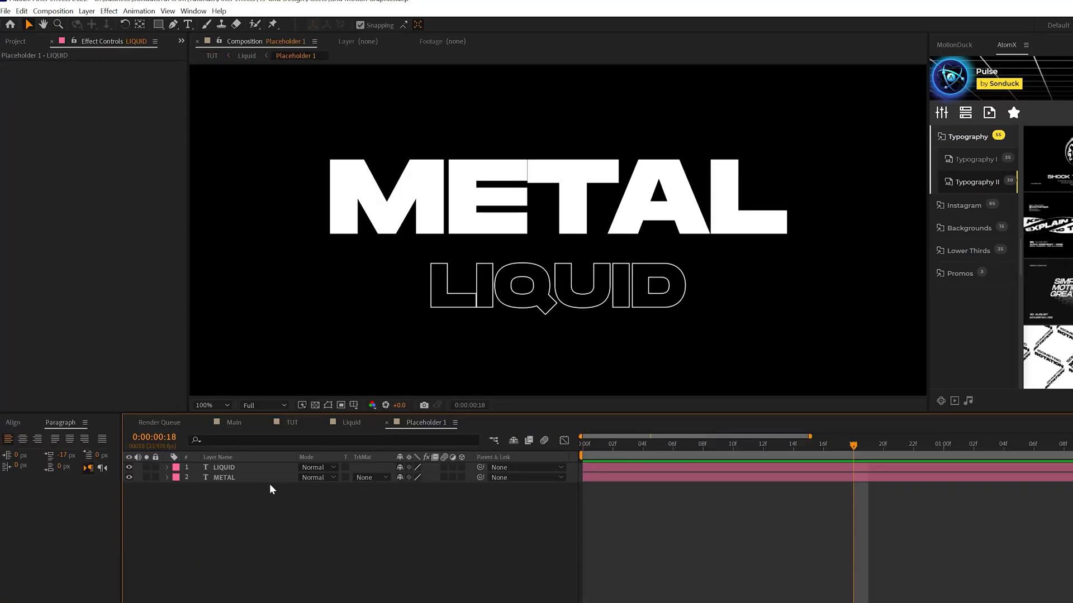
{"action": "left_click", "coordinate": [233, 477]}
{"action": "key", "text": "Return"}
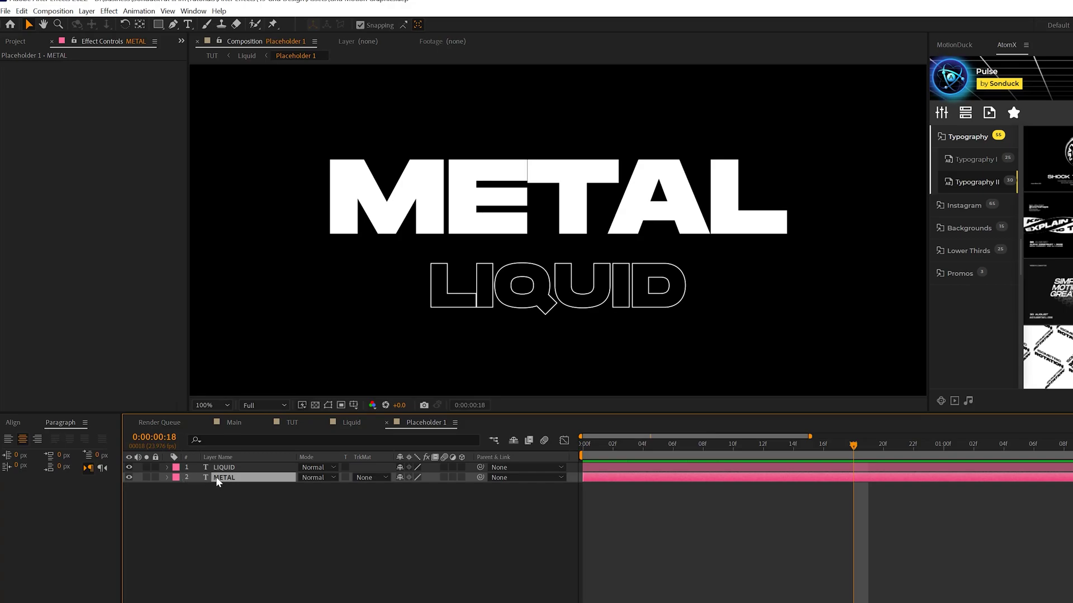
{"action": "left_click", "coordinate": [166, 477]}
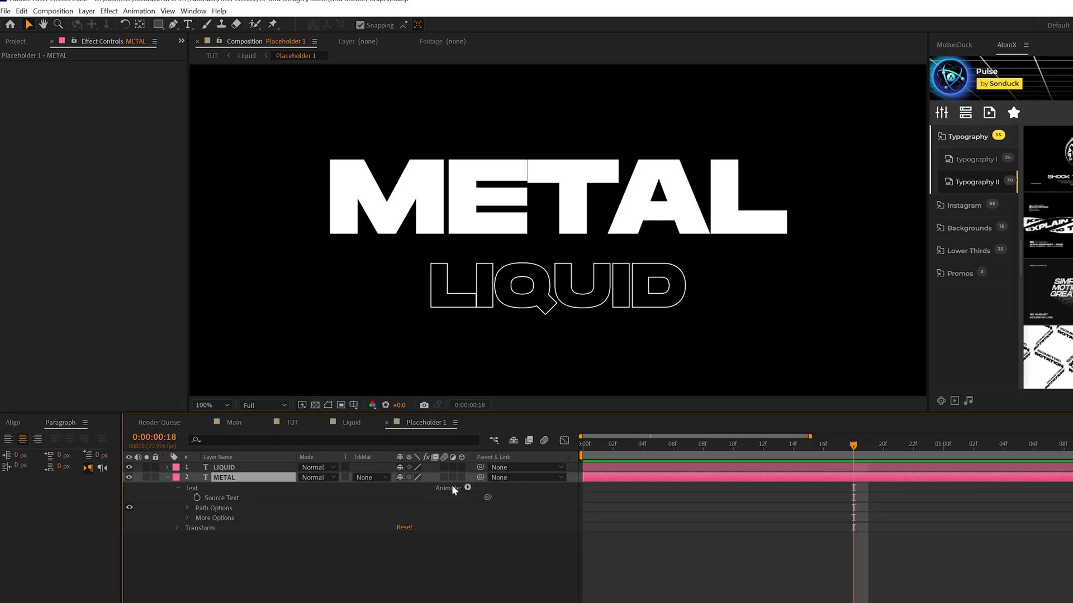
Add an Opacity animator to METAL, keying range Start from 0% to 100% at 1 second
{"action": "left_click", "coordinate": [468, 487]}
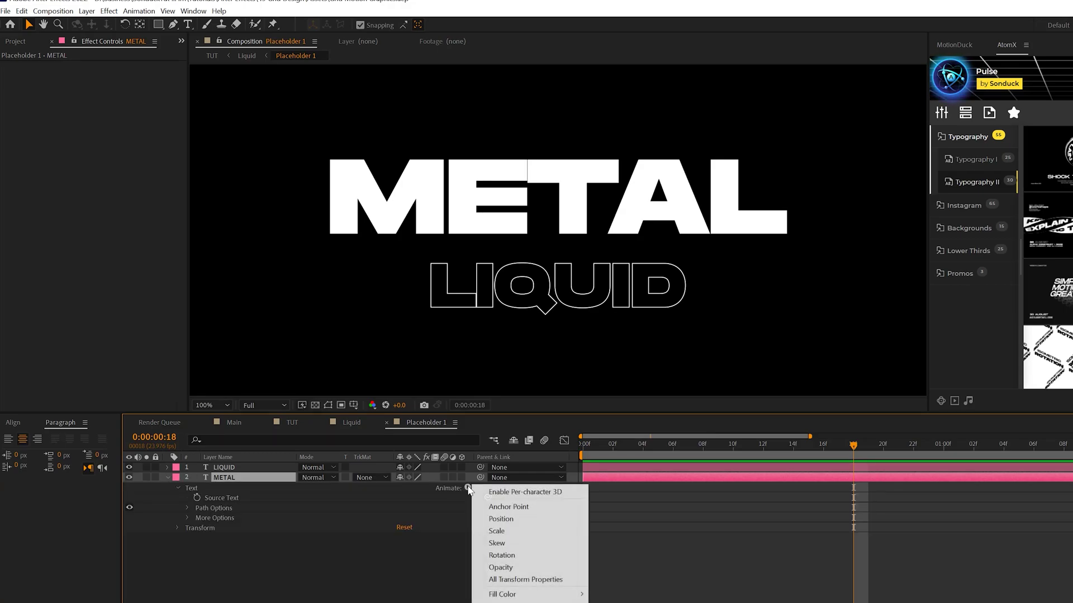
{"action": "left_click", "coordinate": [531, 567]}
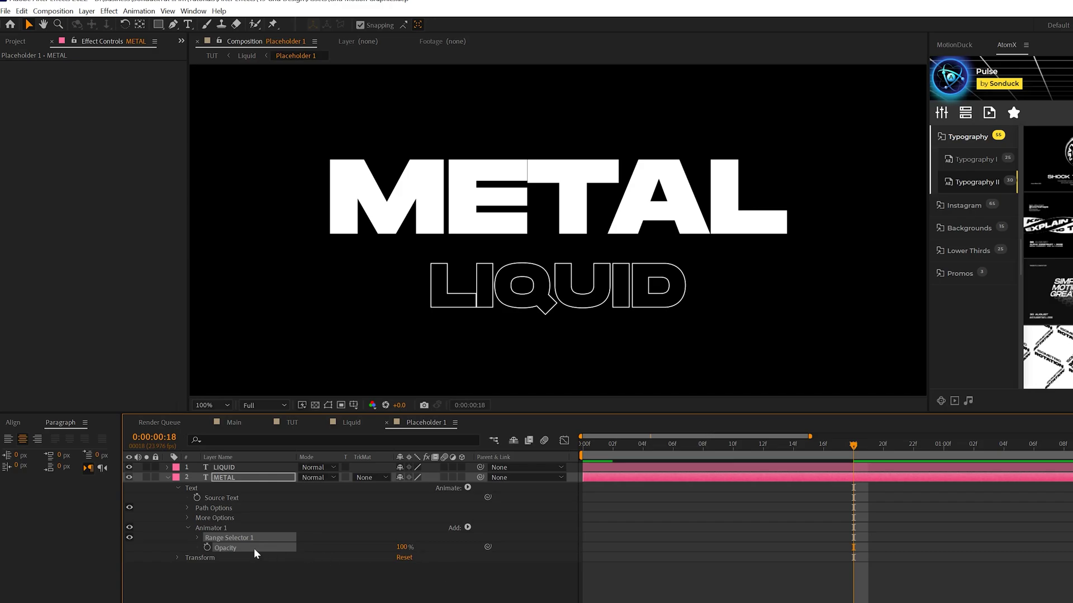
{"action": "key", "text": "Home"}
{"action": "left_click", "coordinate": [198, 538]}
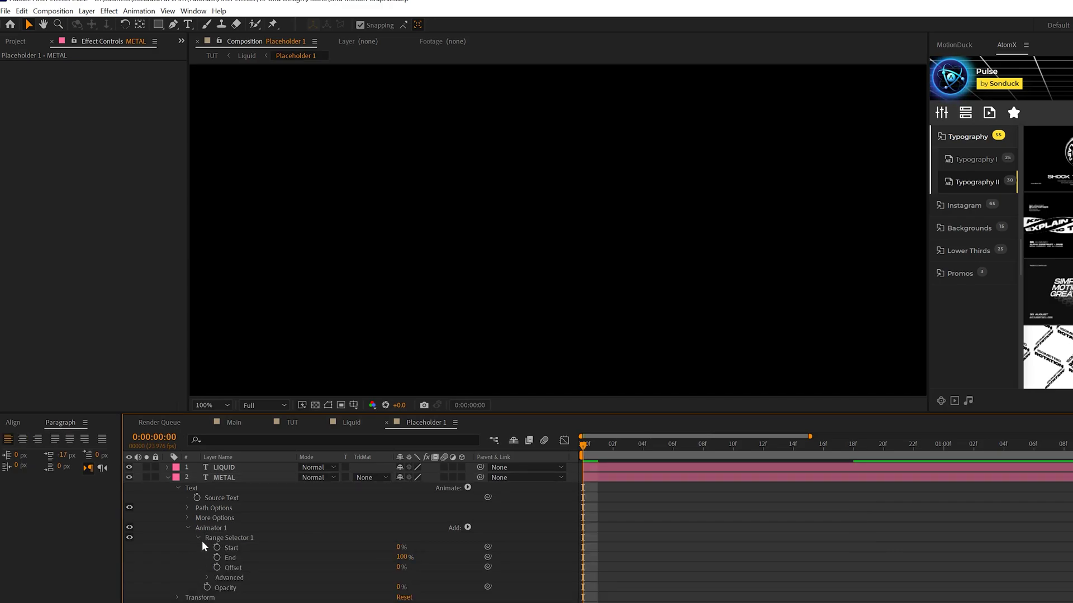
{"action": "left_click", "coordinate": [216, 548]}
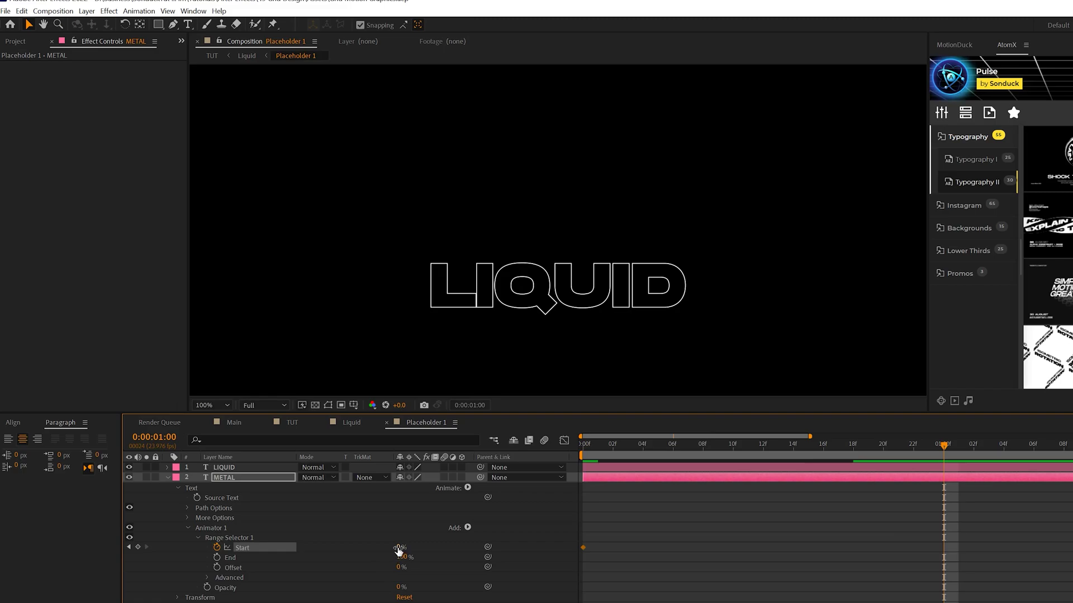
{"action": "left_click_drag", "start_coordinate": [398, 548], "coordinate": [434, 547]}
{"action": "key", "text": "space"}
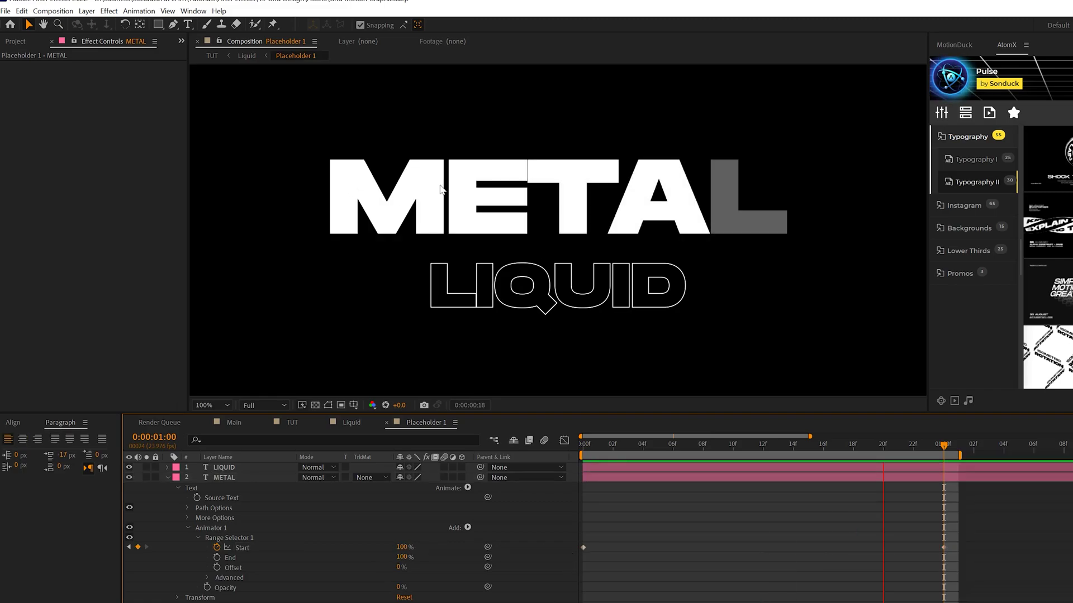
{"action": "key", "text": "space"}
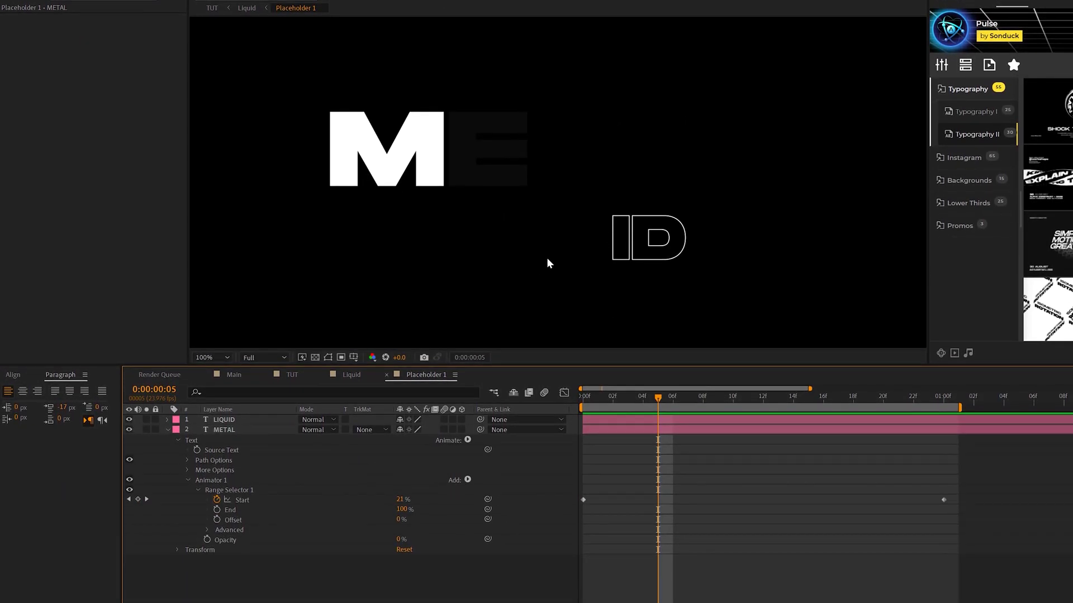
{"action": "left_click_drag", "start_coordinate": [658, 396], "coordinate": [763, 398]}
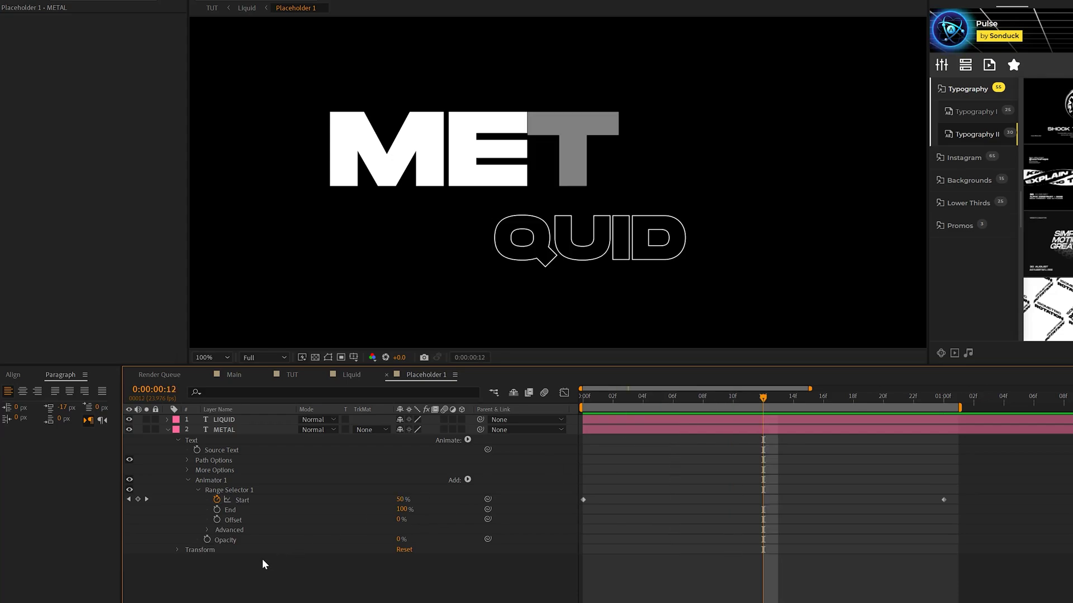
Turn on Randomize Order and start keying the range Offset on the first frames
{"action": "left_click", "coordinate": [207, 529]}
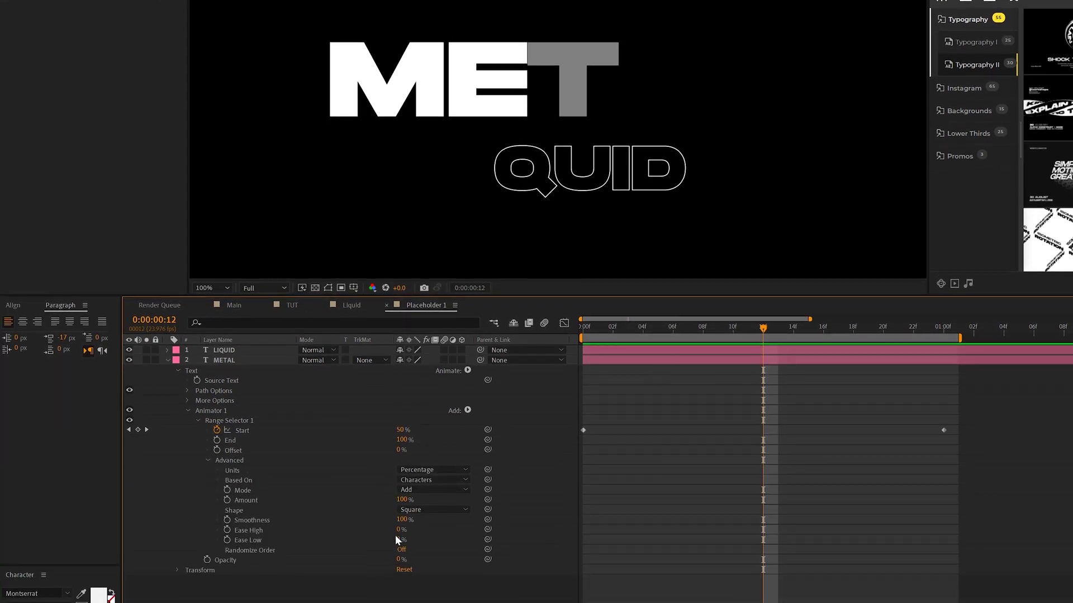
{"action": "left_click", "coordinate": [401, 546]}
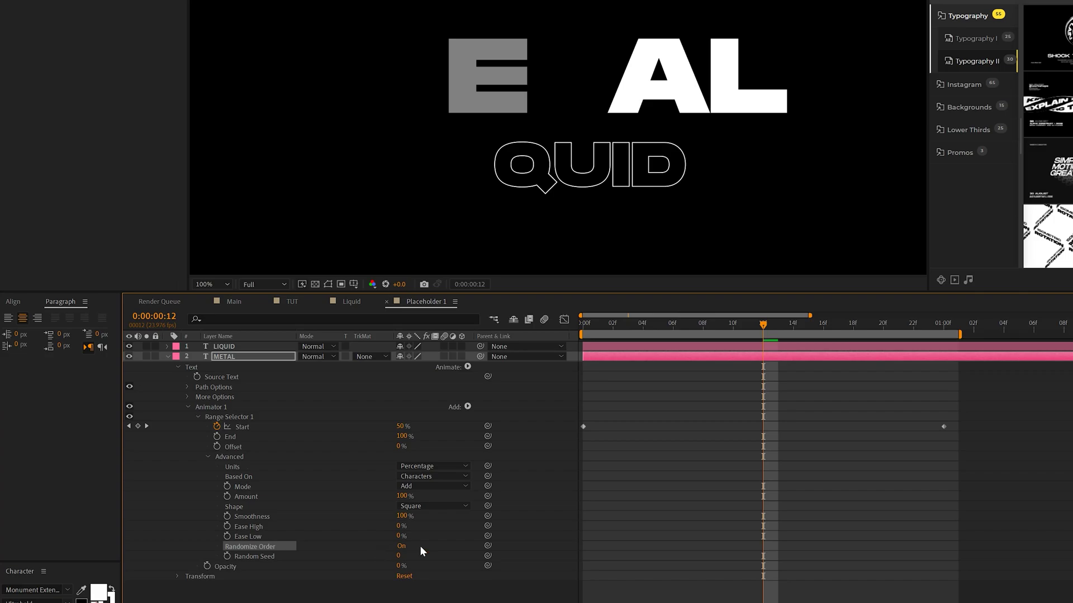
{"action": "key", "text": "Home"}
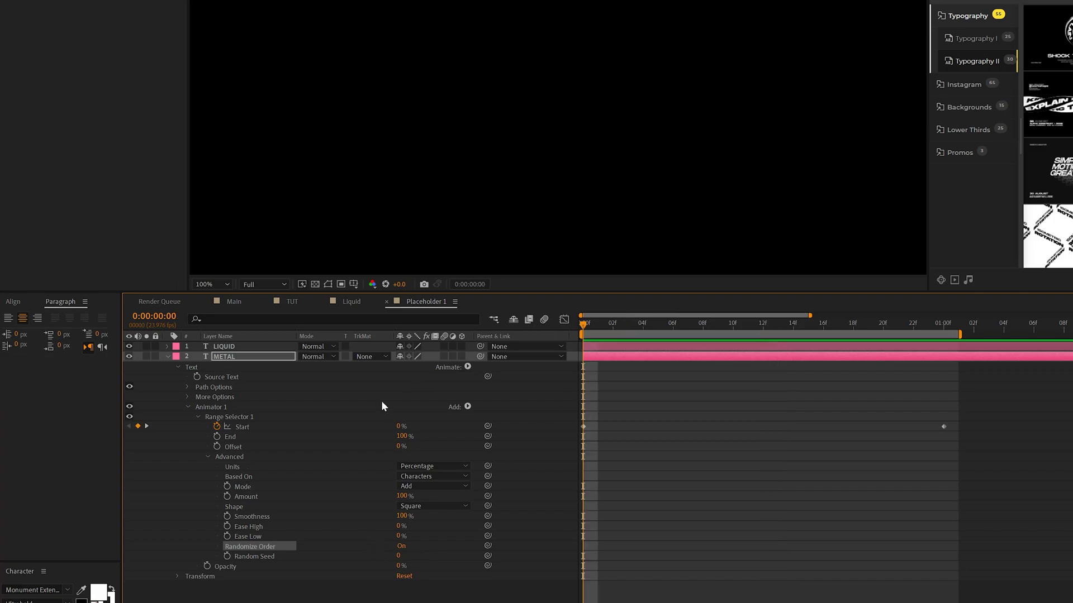
{"action": "left_click", "coordinate": [216, 445]}
{"action": "left_click_drag", "start_coordinate": [586, 326], "coordinate": [598, 326]}
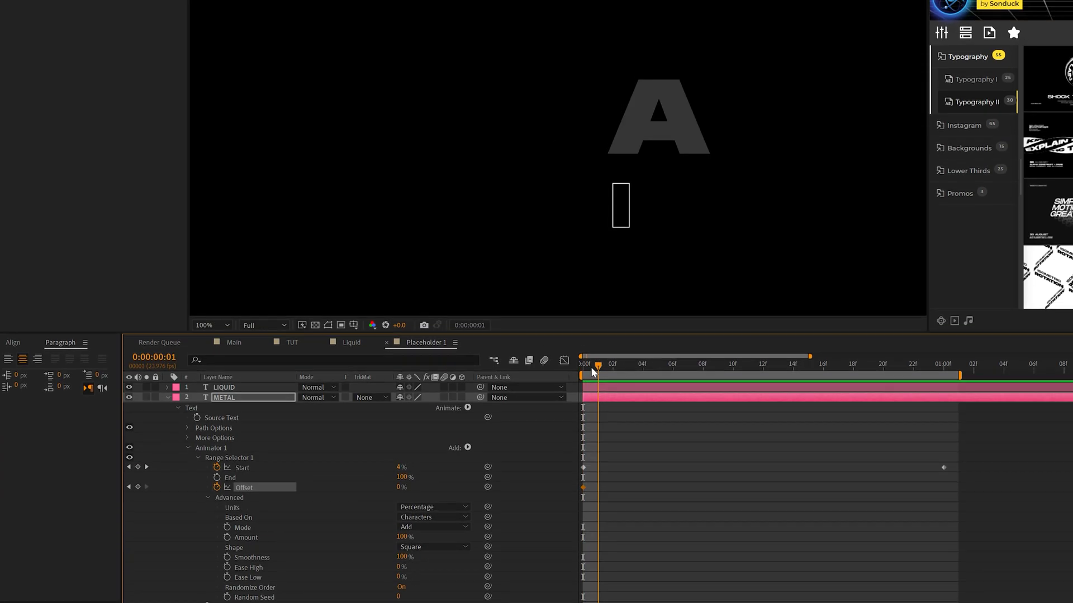
{"action": "left_click_drag", "start_coordinate": [400, 446], "coordinate": [417, 446]}
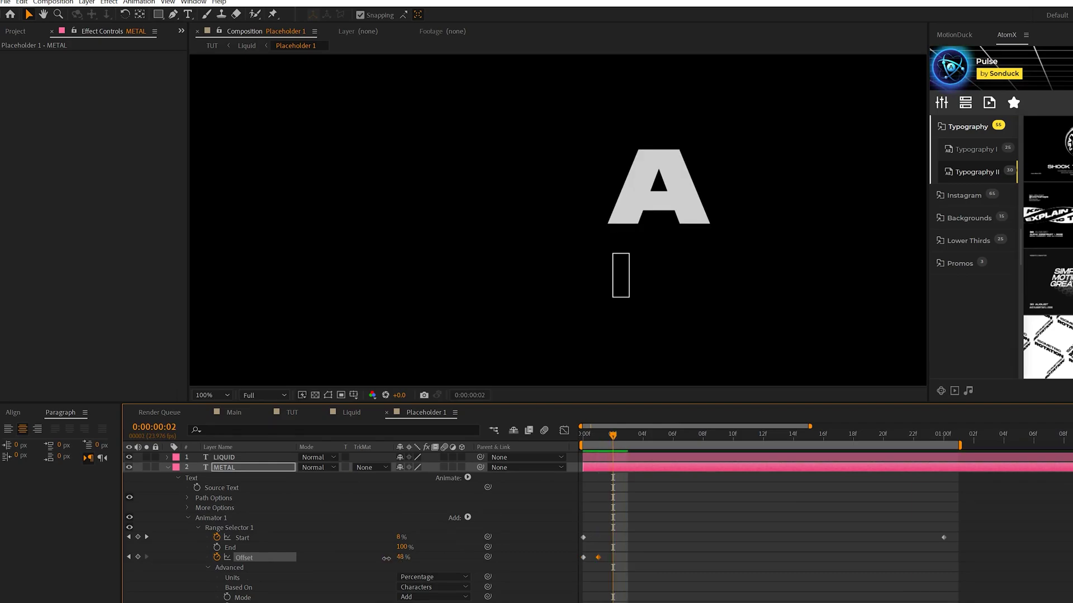
Add varying Offset keyframes frame by frame through frame 4 onward, then preview the flicker
{"action": "key", "text": "Page_Down"}
{"action": "left_click_drag", "start_coordinate": [369, 559], "coordinate": [616, 550]}
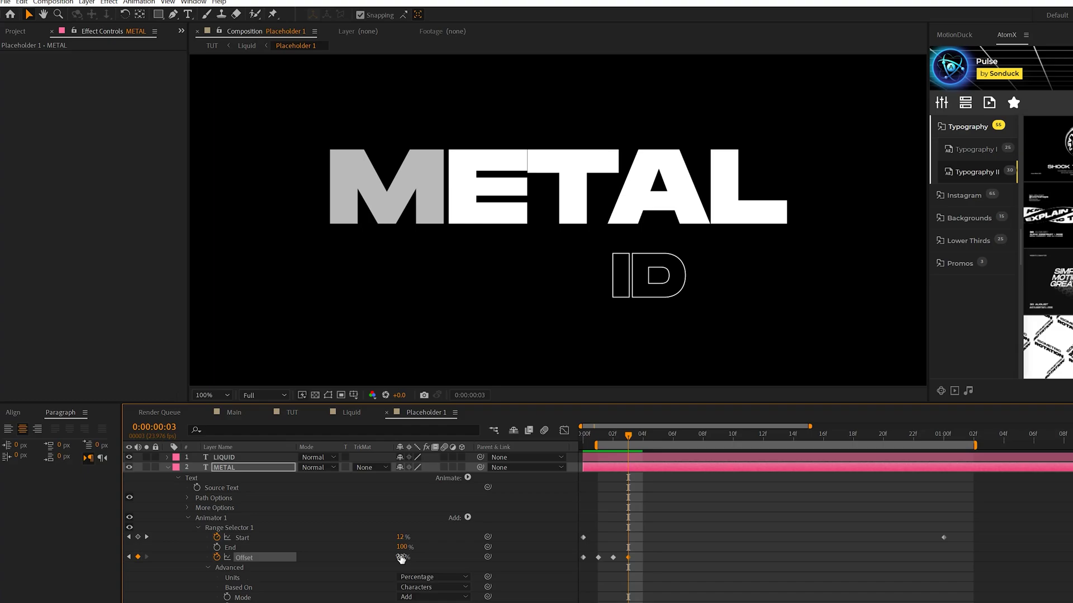
{"action": "left_click_drag", "start_coordinate": [401, 559], "coordinate": [359, 557]}
{"action": "left_click", "coordinate": [640, 433]}
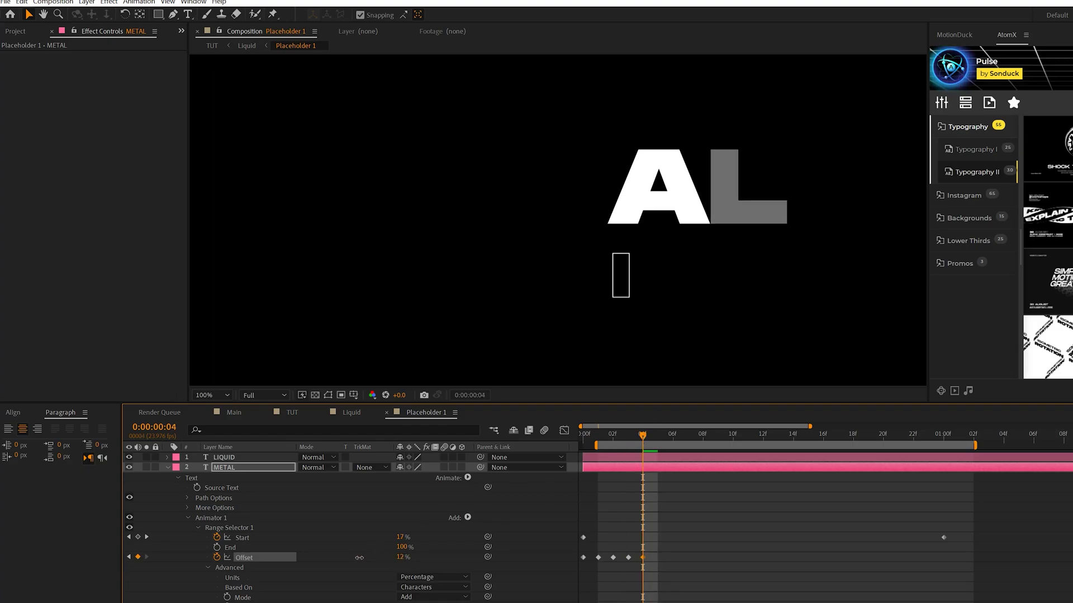
{"action": "key", "text": "space"}
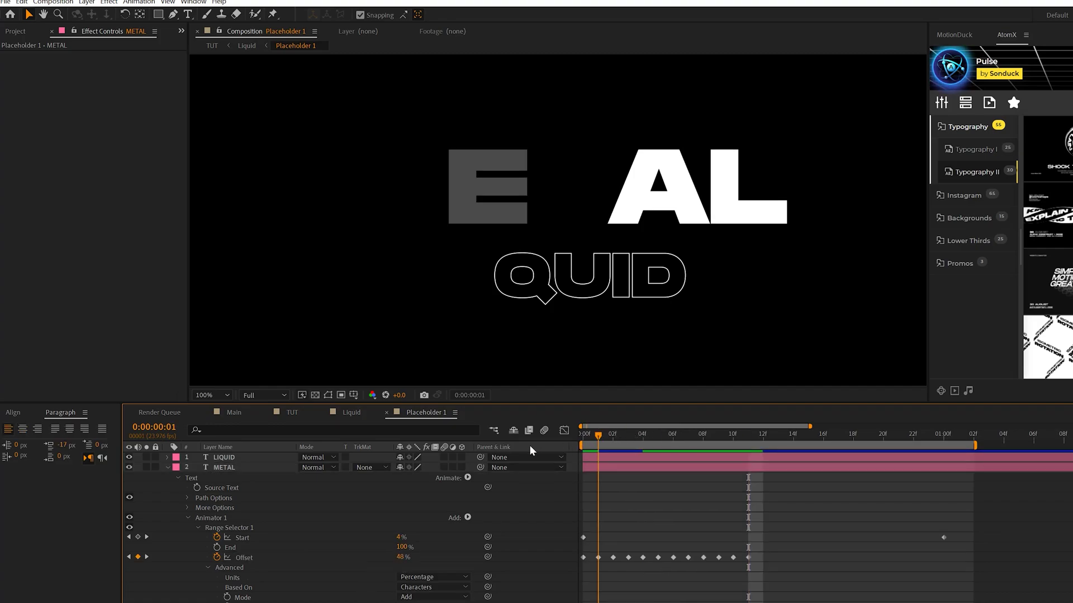
{"action": "key", "text": "space"}
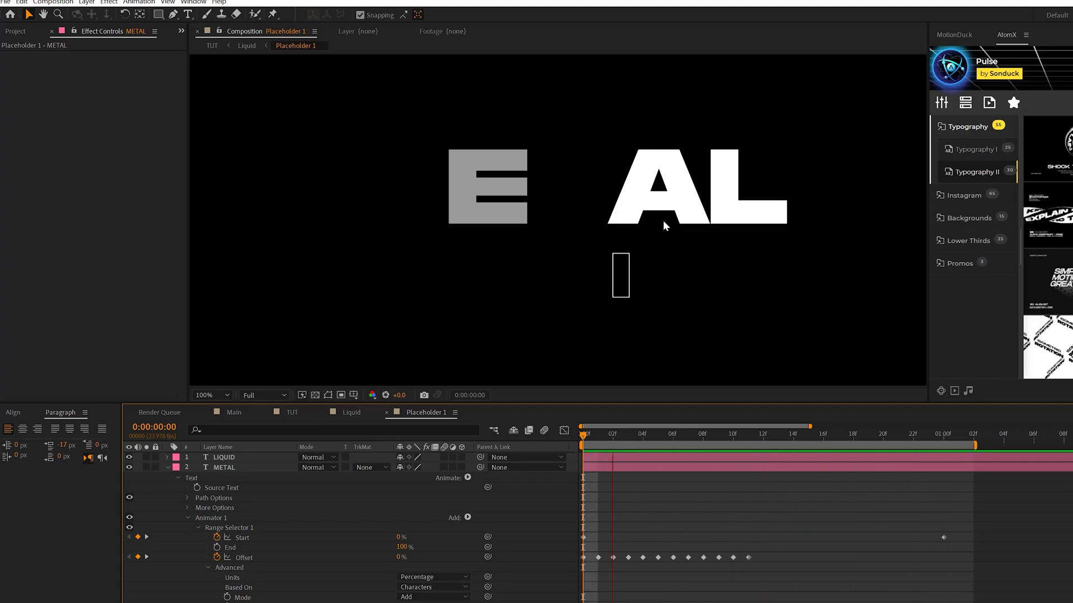
Select the LIQUID layer and browse AtomX Pulse's Typography I templates
{"action": "left_click", "coordinate": [243, 517]}
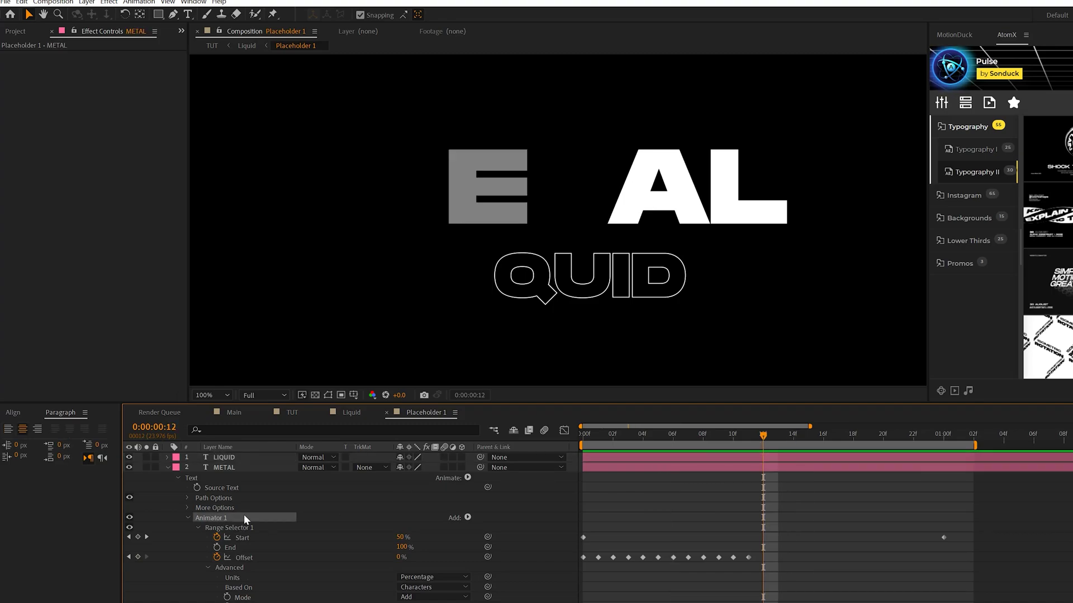
{"action": "left_click", "coordinate": [251, 457]}
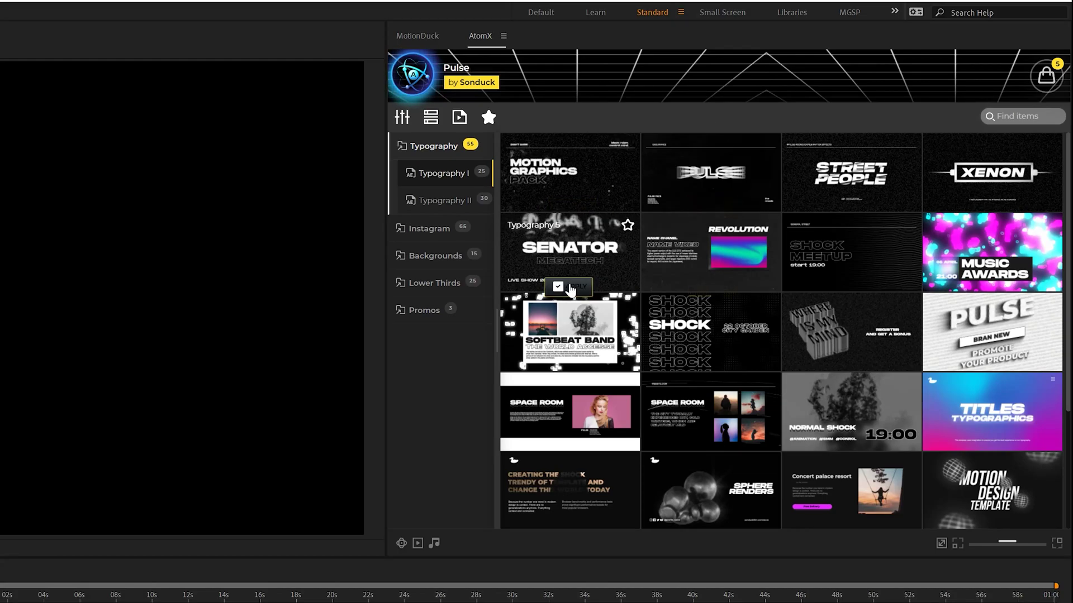
Apply the Senator template and open its BG colour swatch for recolouring
{"action": "left_click", "coordinate": [570, 287]}
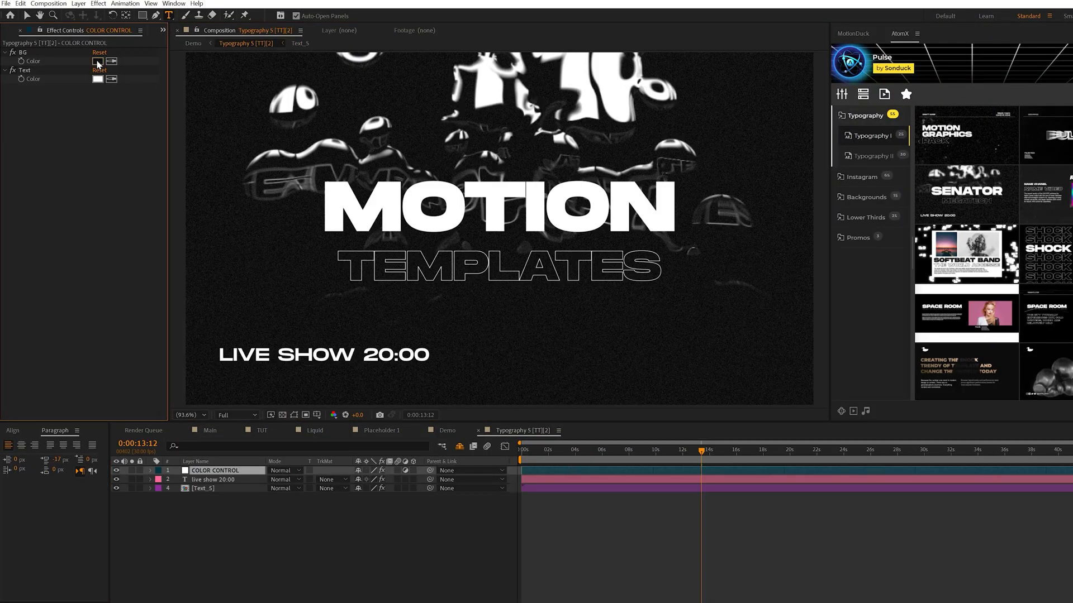
{"action": "left_click", "coordinate": [97, 61]}
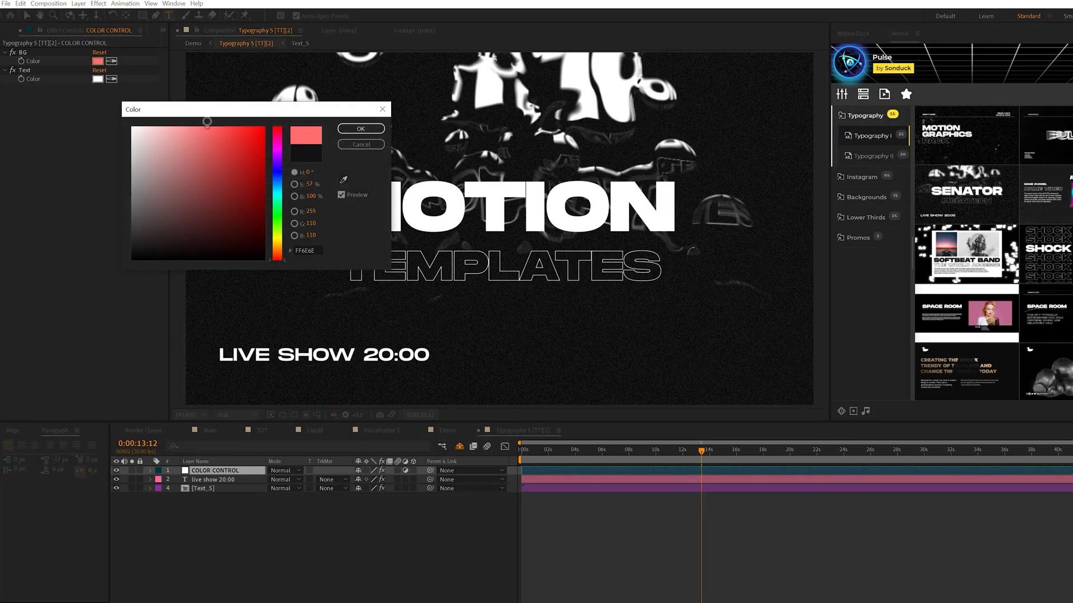